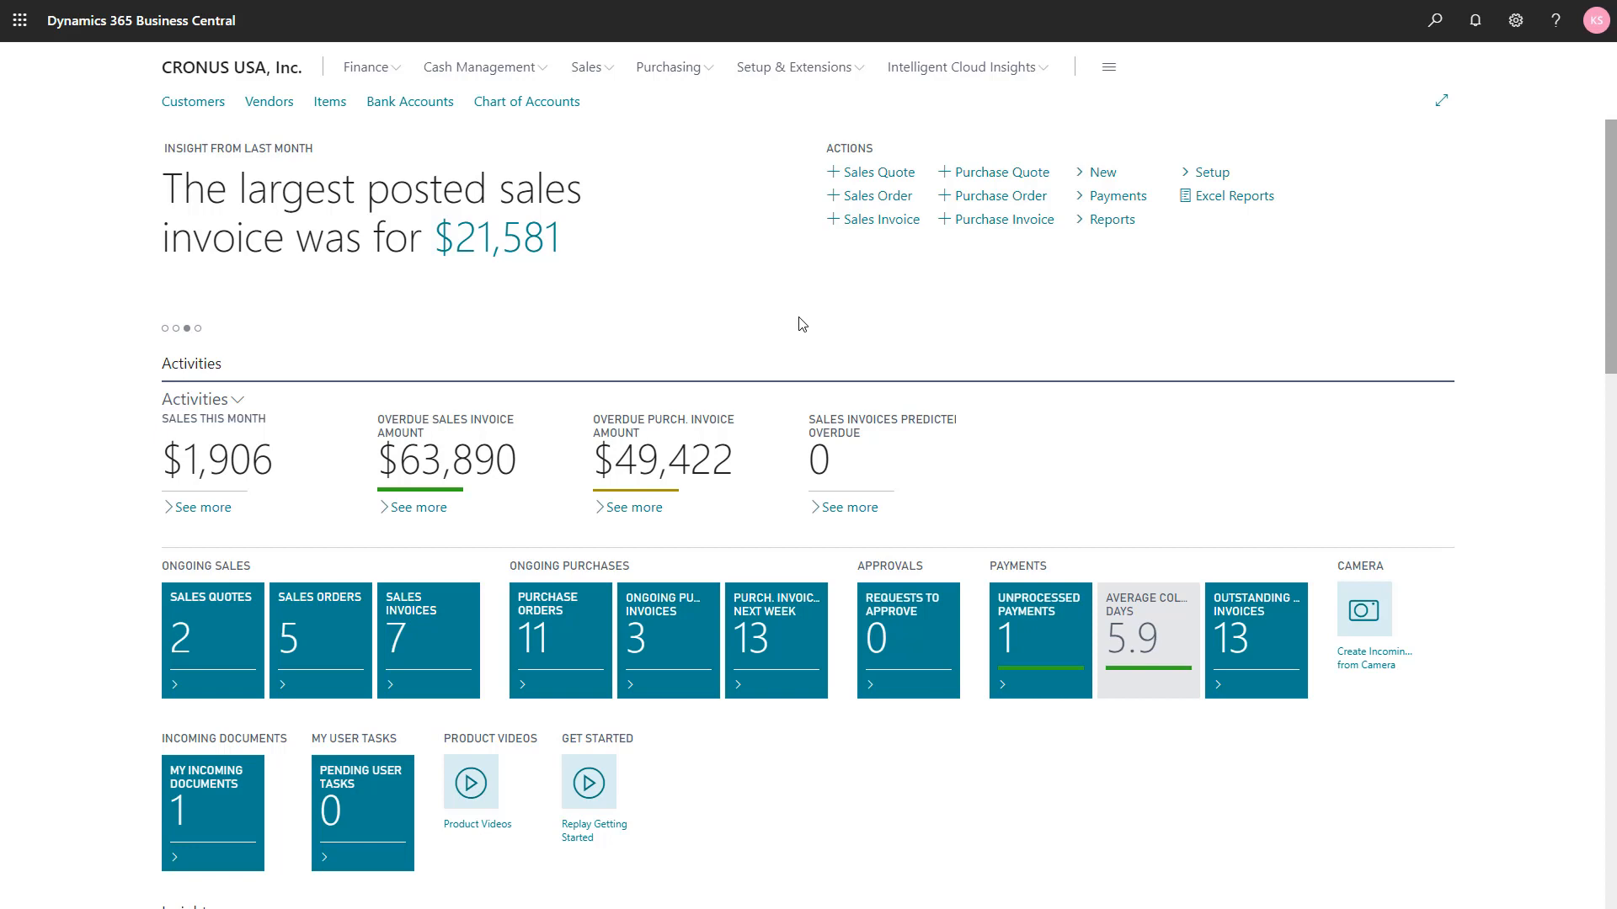
- Create a new sales order for the customer Relecloud
click(868, 203)
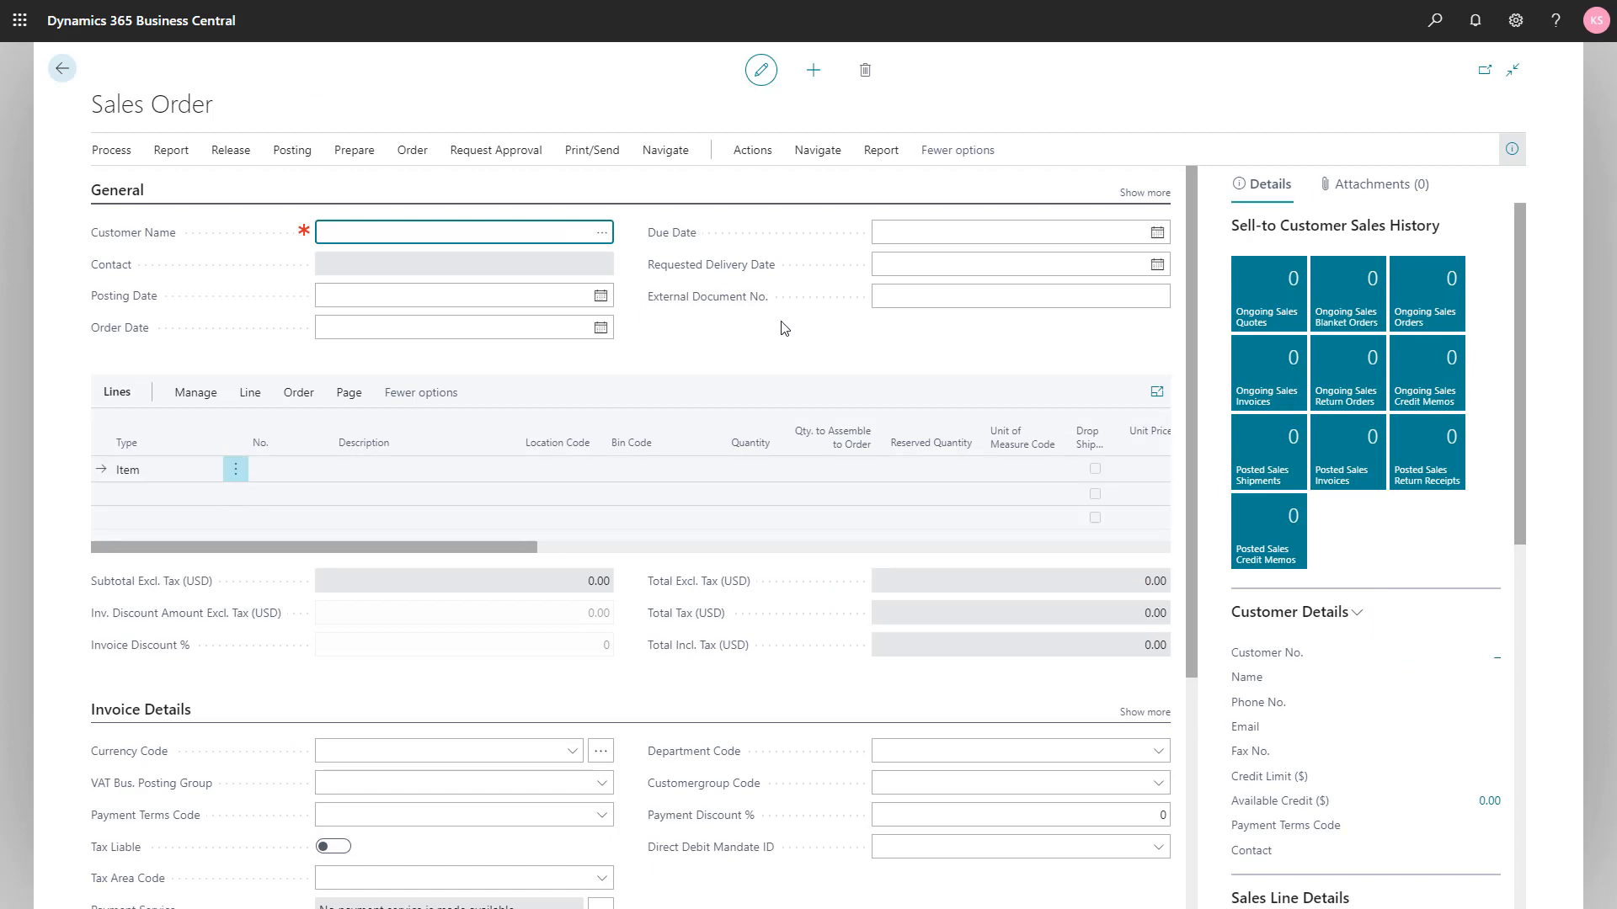
text(50000)
key(Tab)
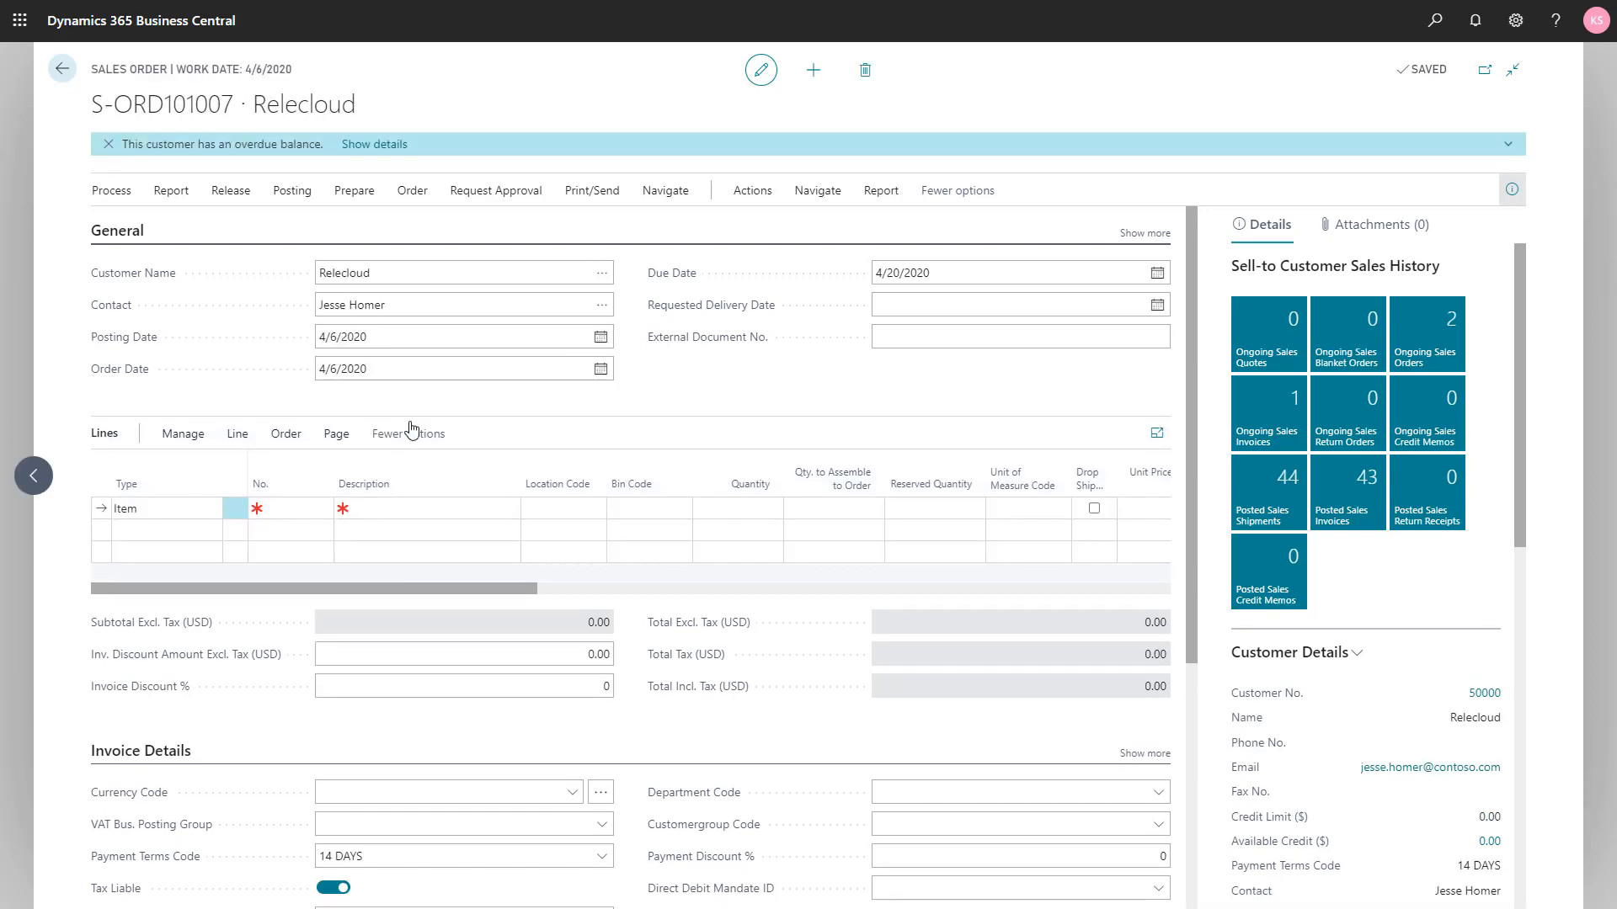
- Add an item line for 240 pieces of the AMSTERDAM Lamp (1928-S) to the sales order
click(269, 510)
text(ans)
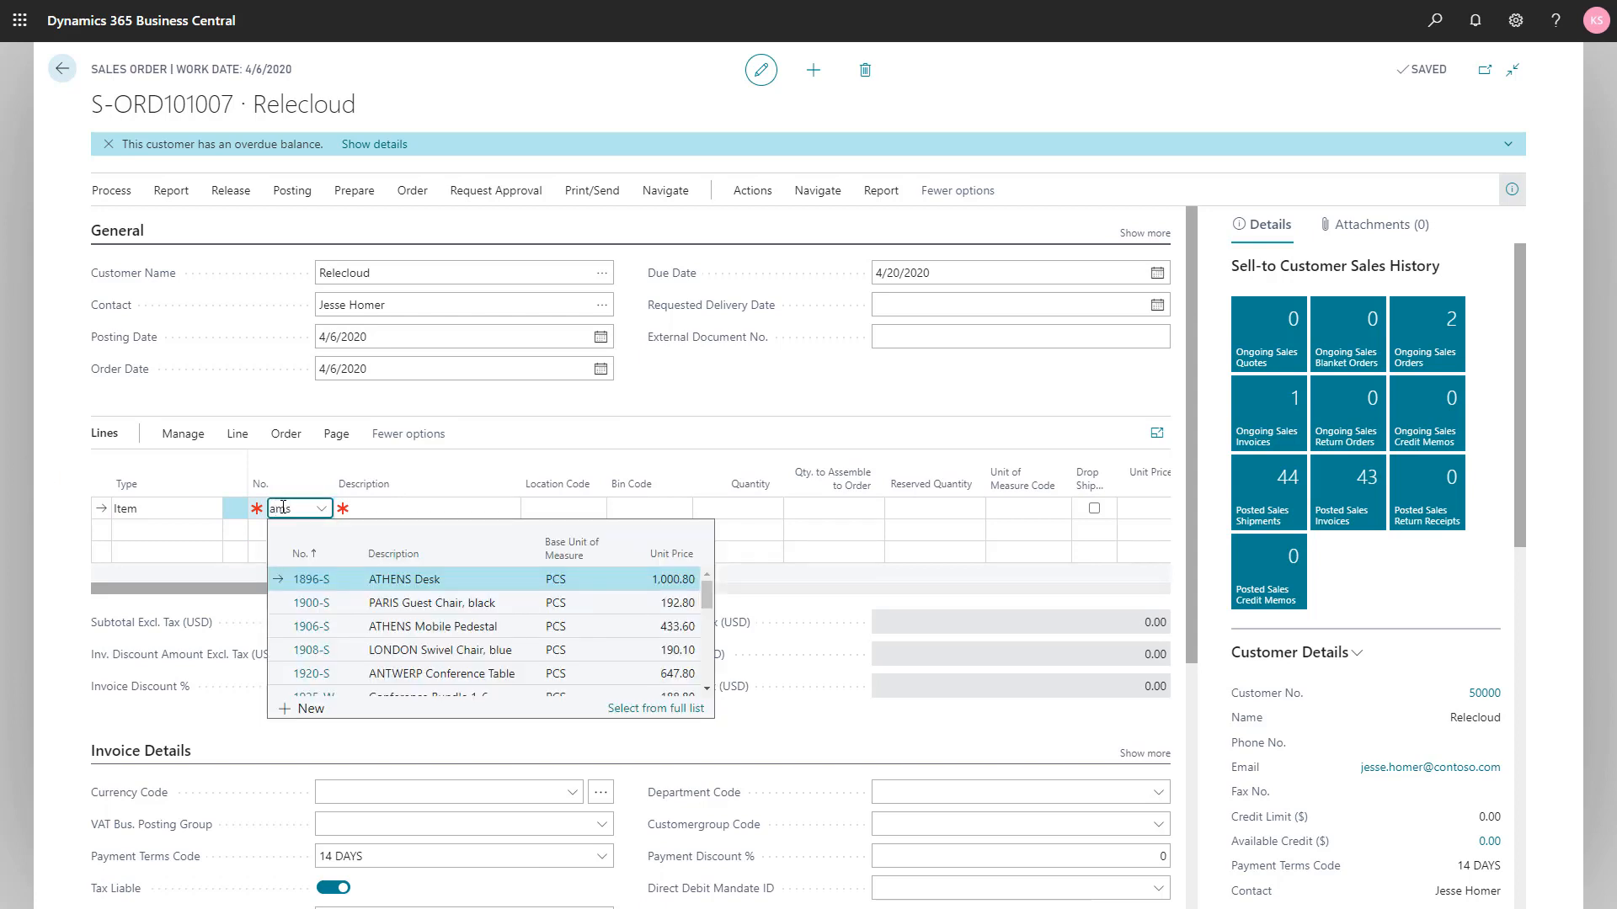
click(401, 581)
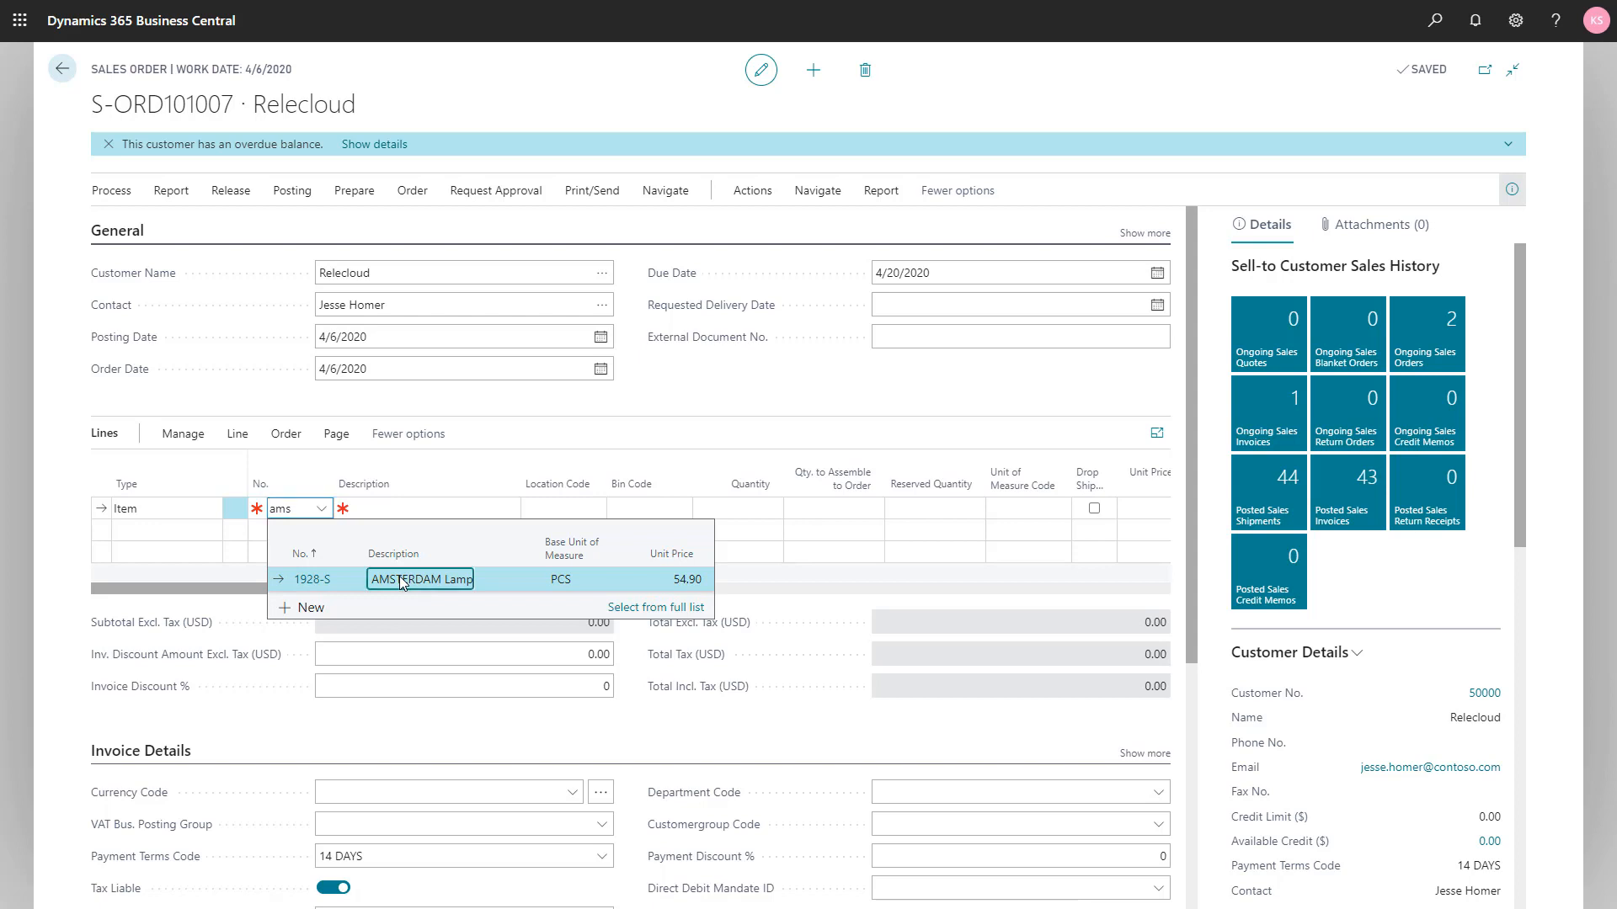
click(401, 581)
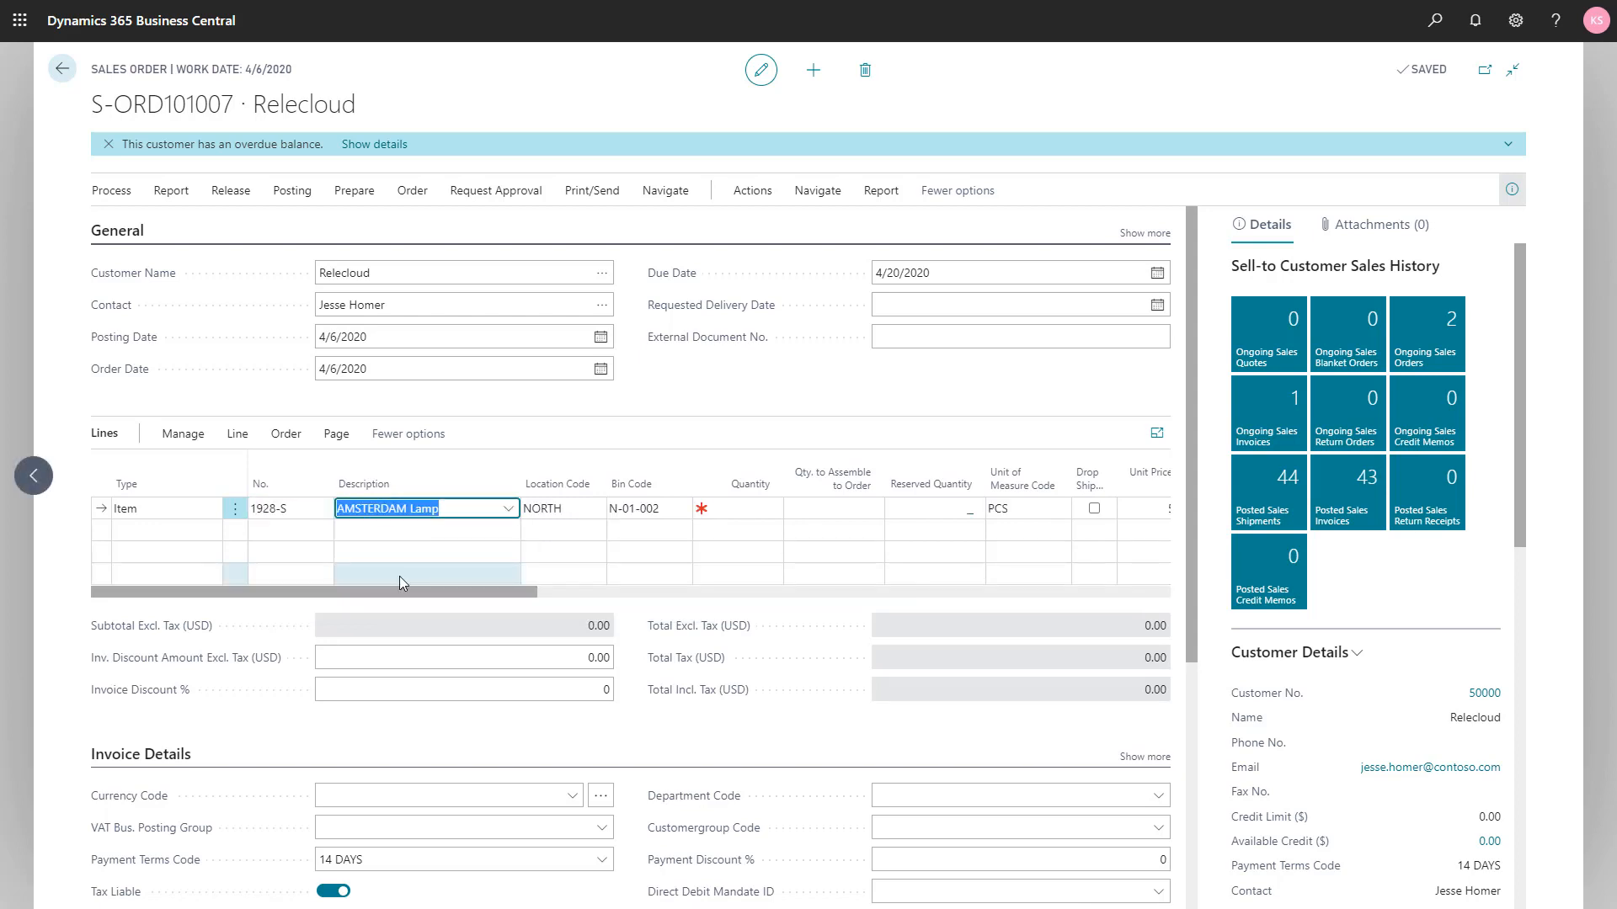
key(Tab)
key(Tab)
key(Tab)
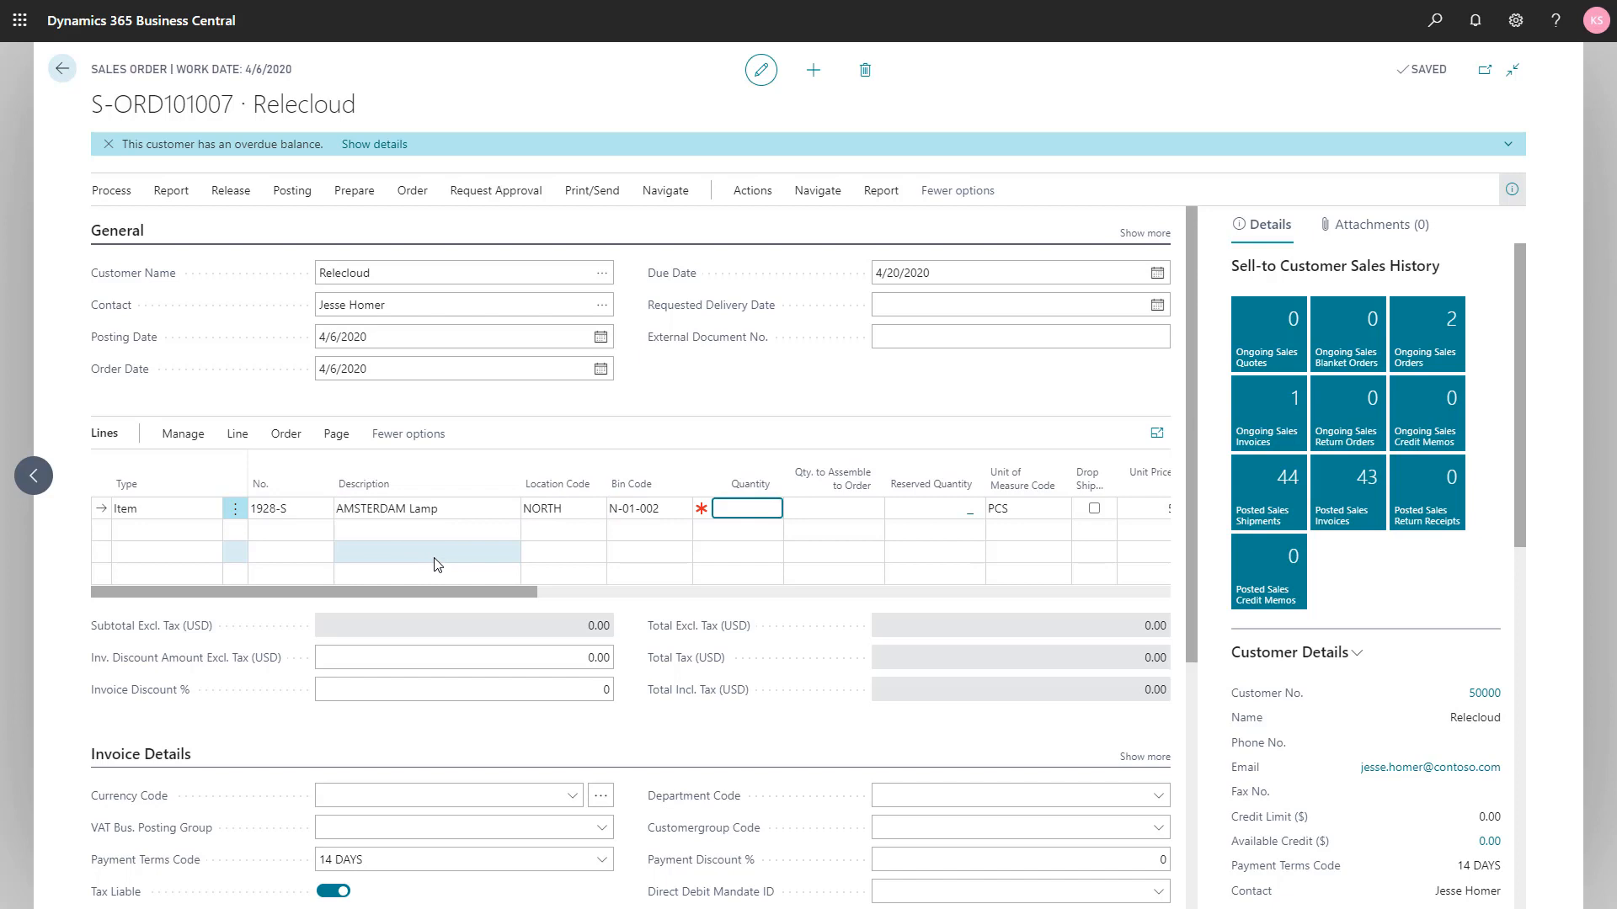
text(240)
key(Tab)
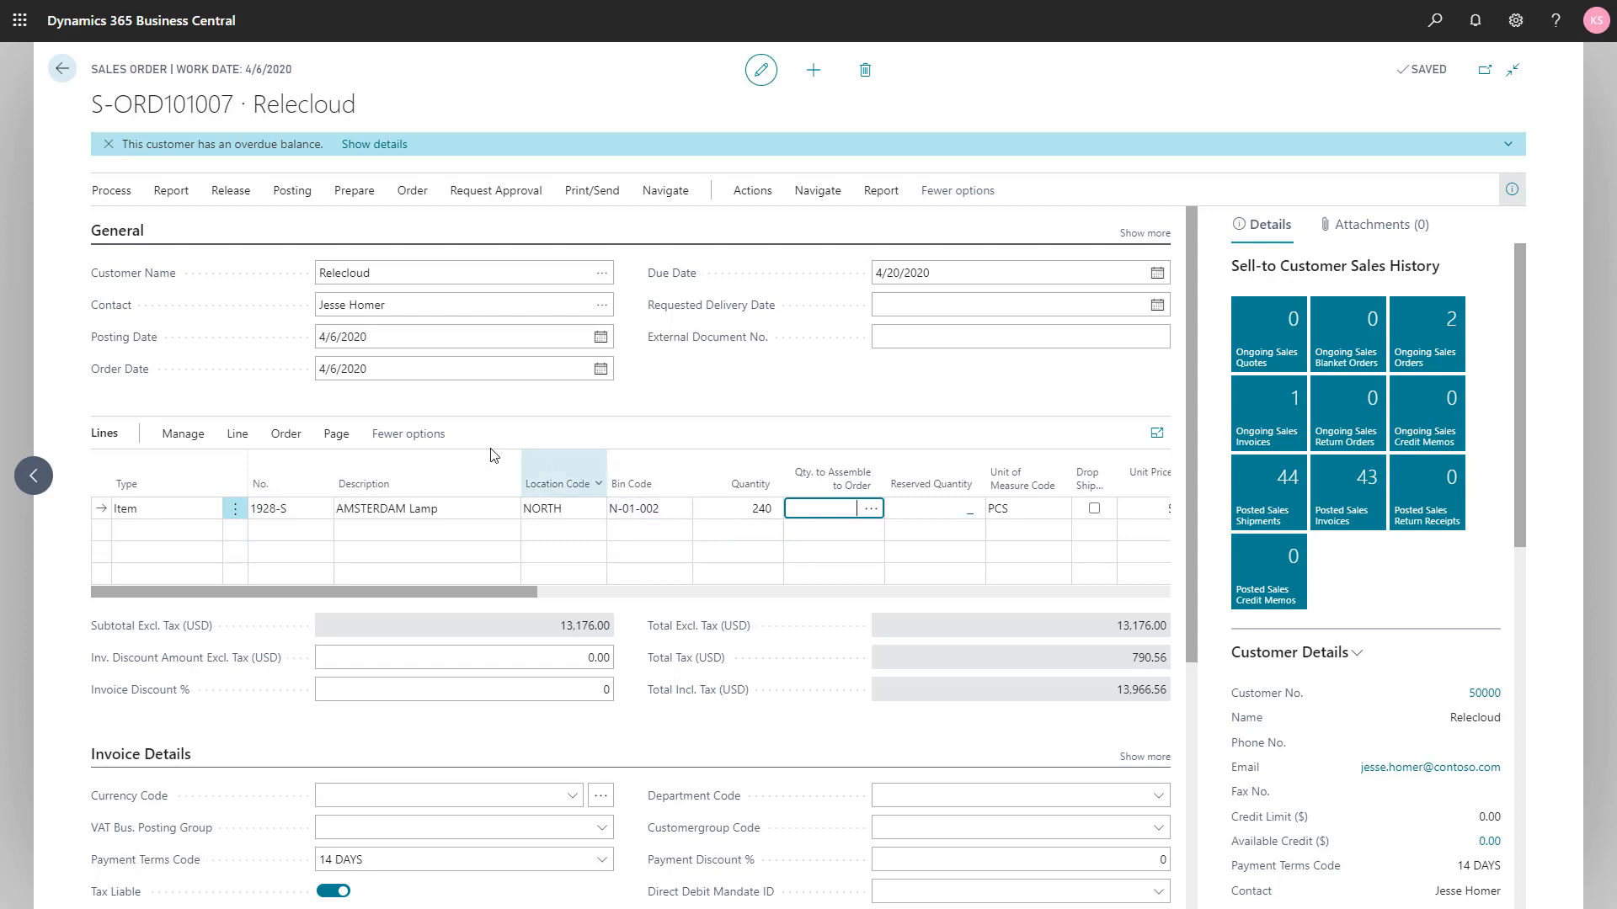
- Try to post the sales order directly from the order page
click(291, 193)
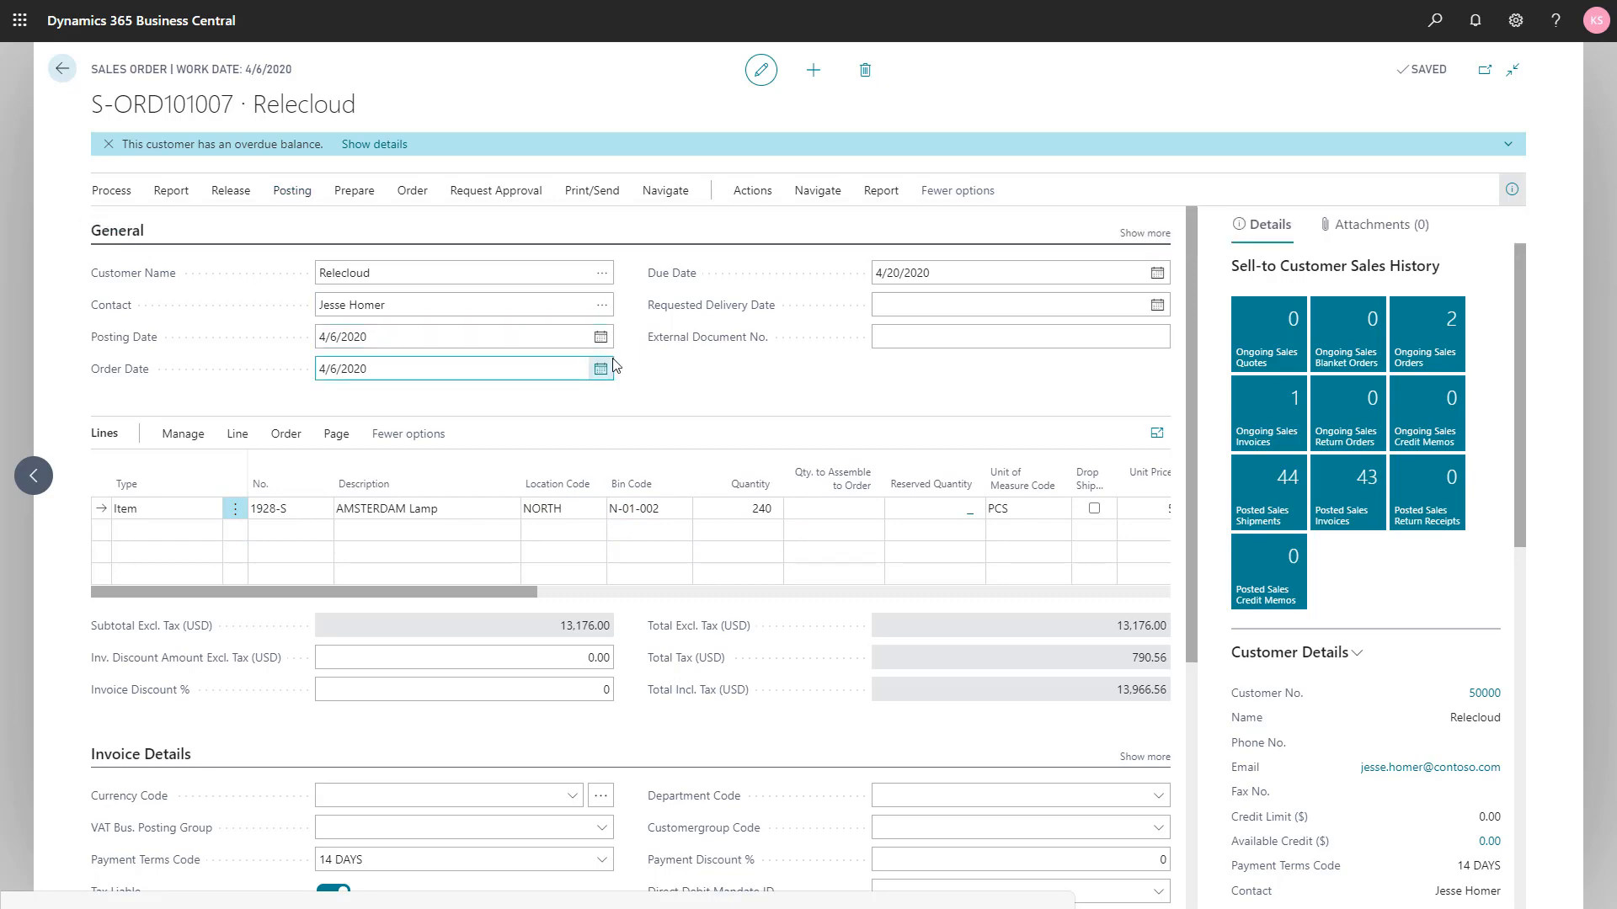
key(F9)
click(884, 534)
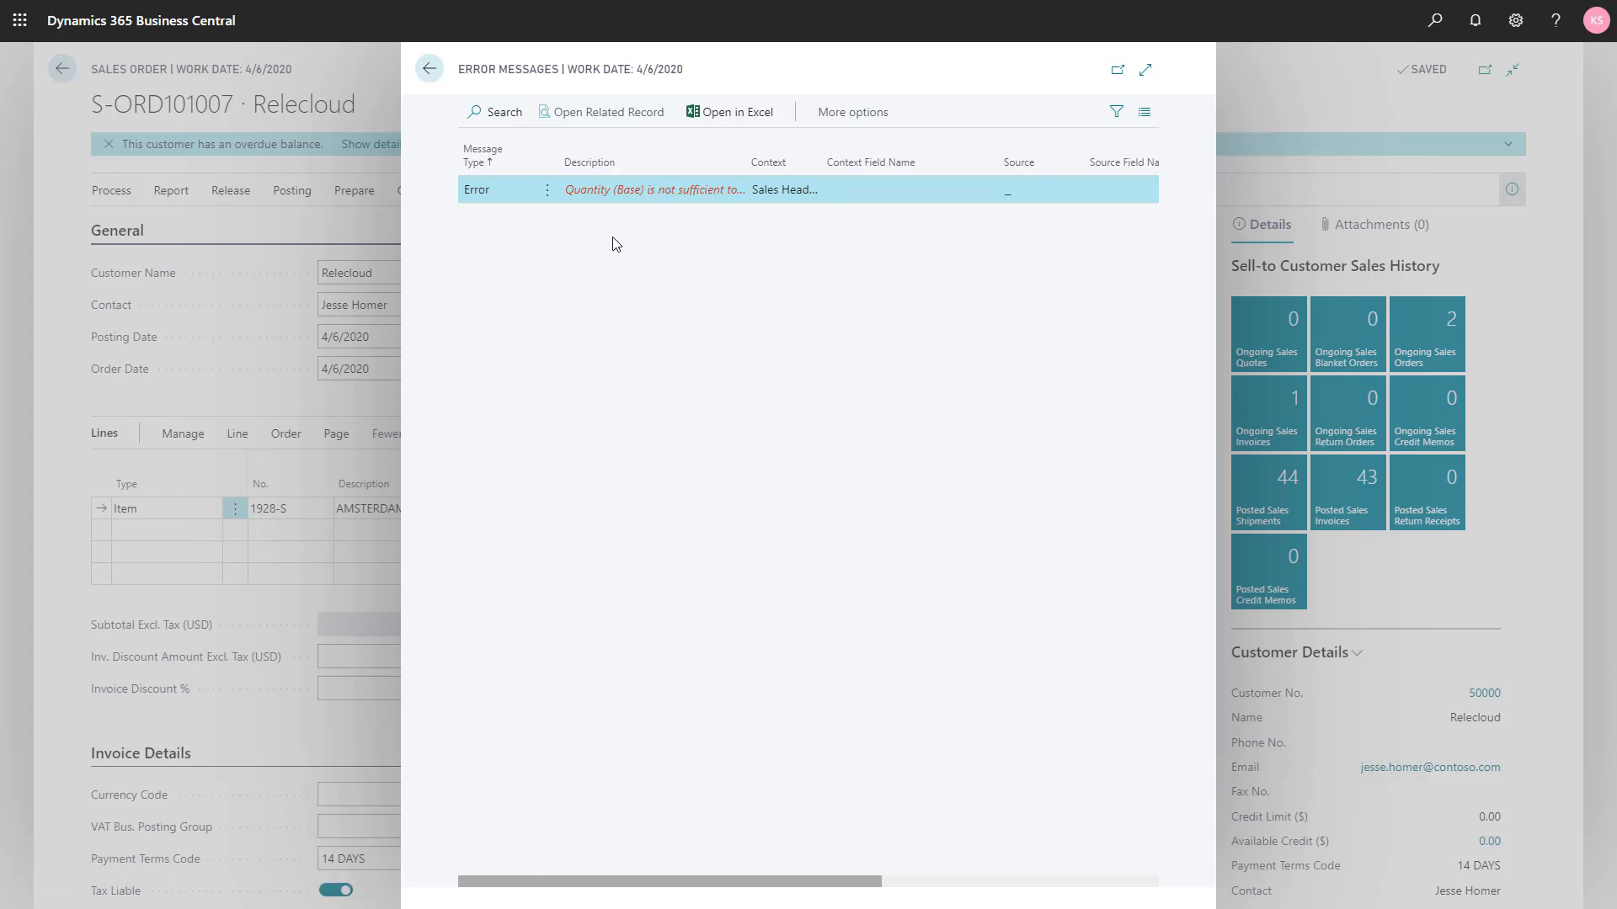
click(429, 71)
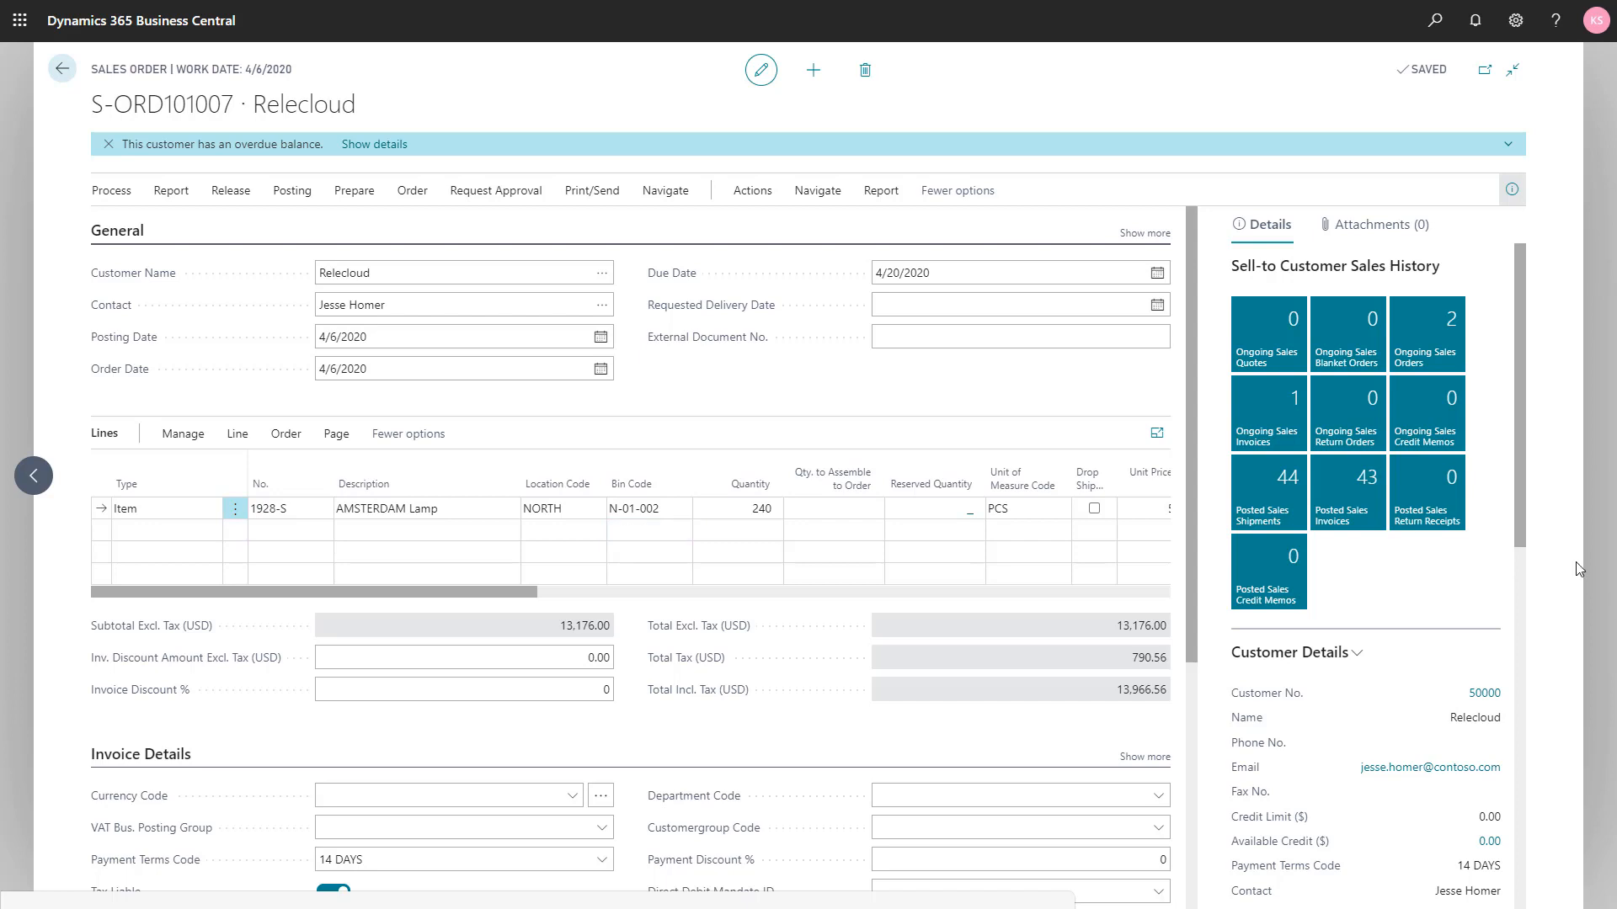
- Check the lamp line's availability details, release the sales order and return to the home page
drag(1517, 528, 1521, 814)
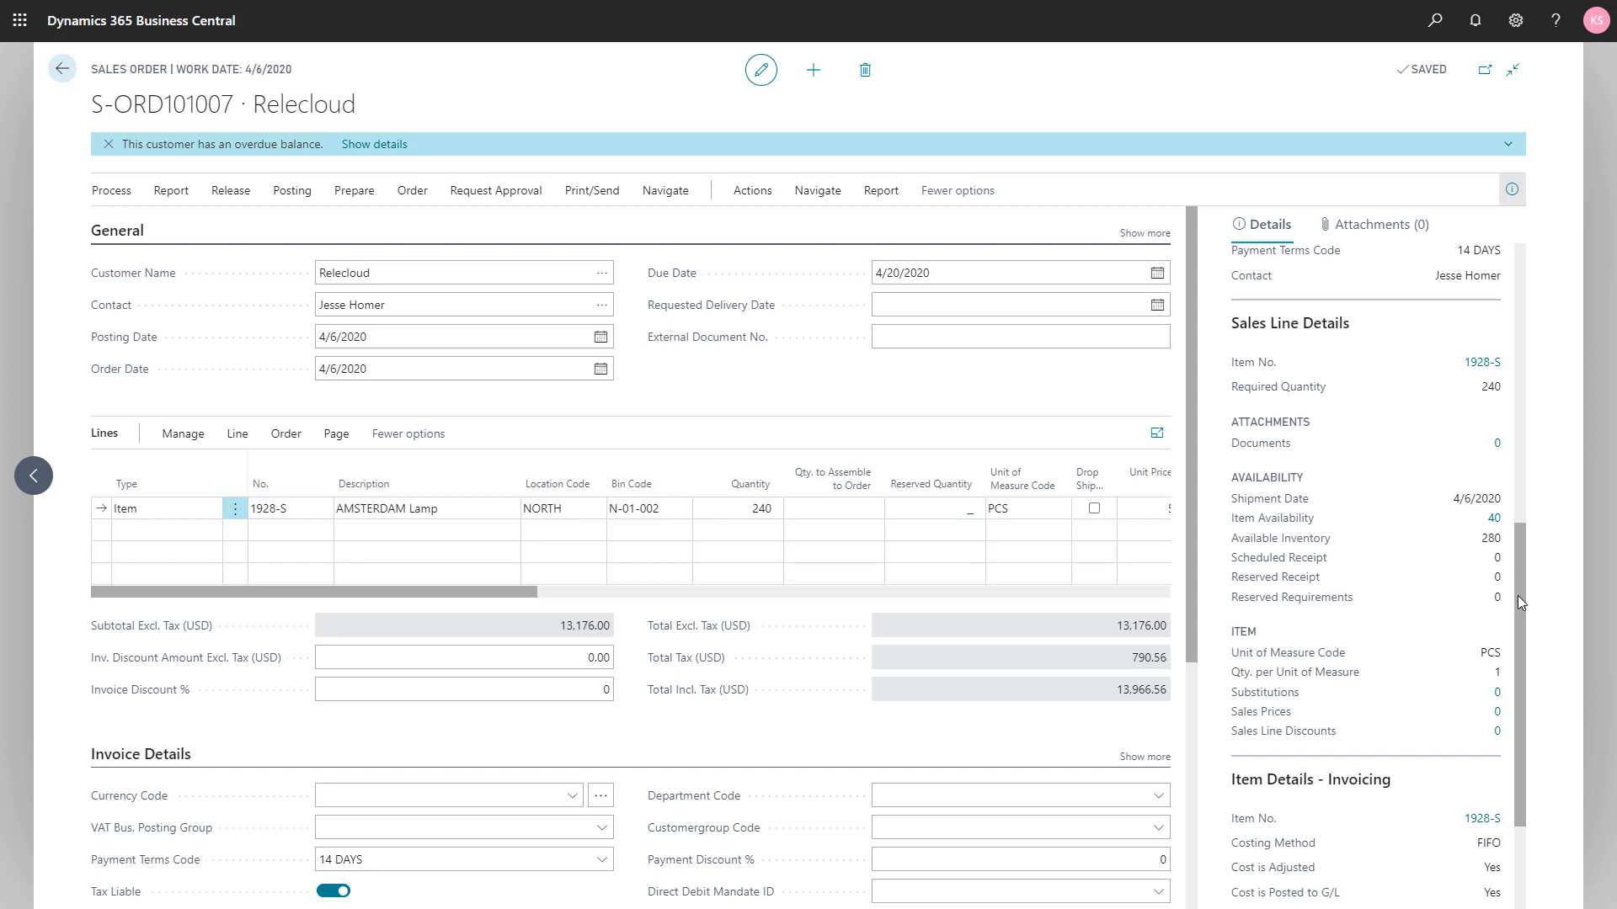
click(663, 510)
click(230, 196)
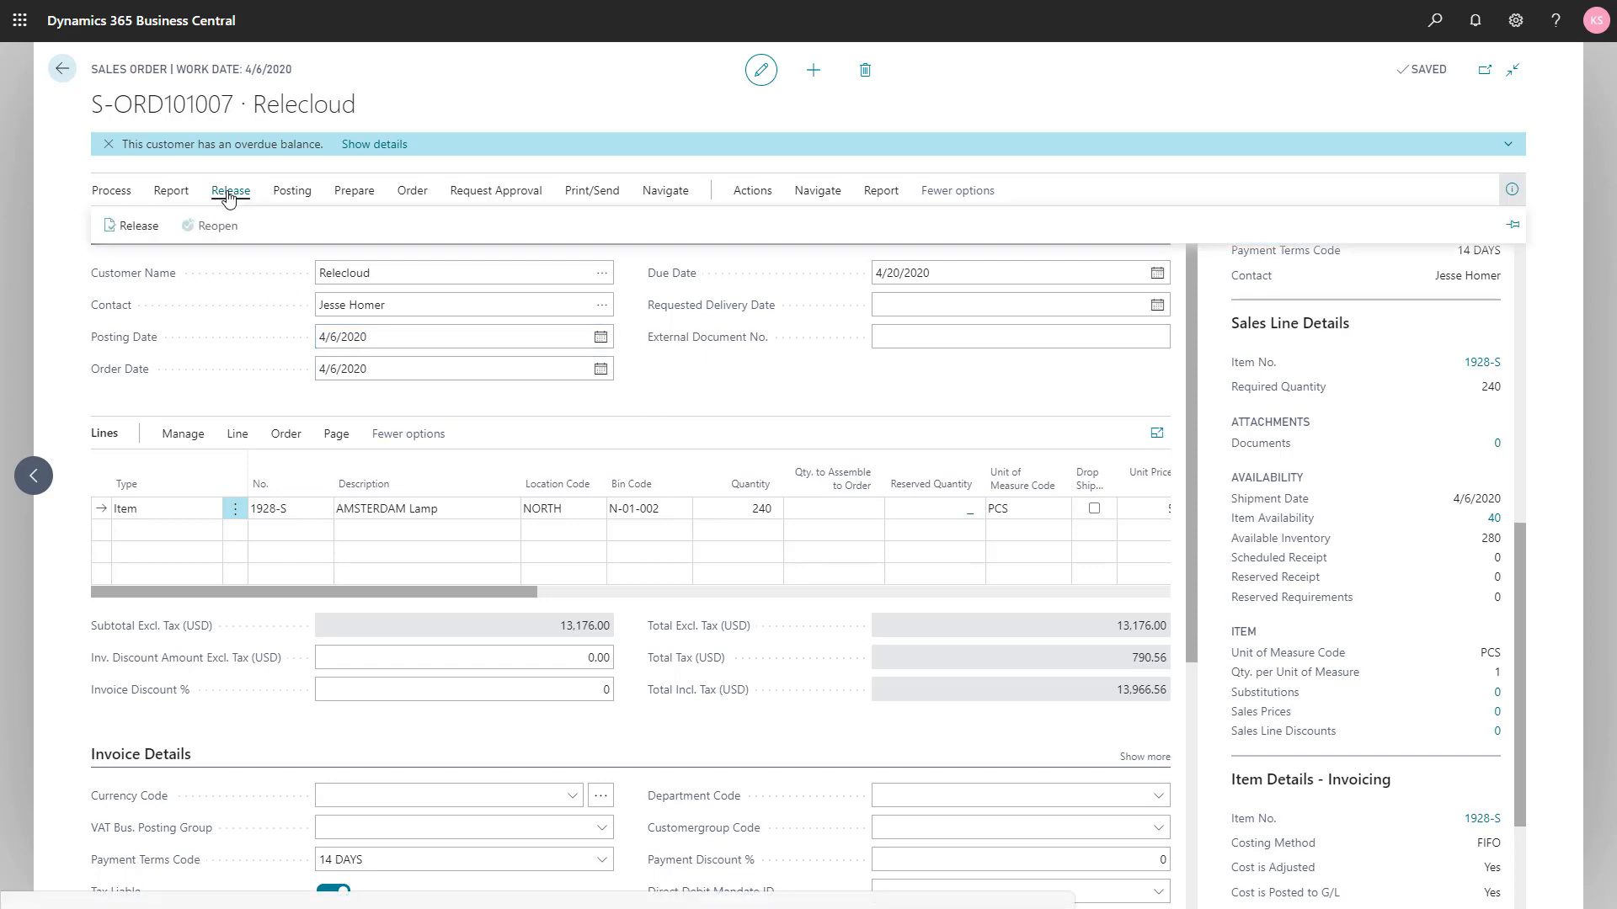
click(149, 228)
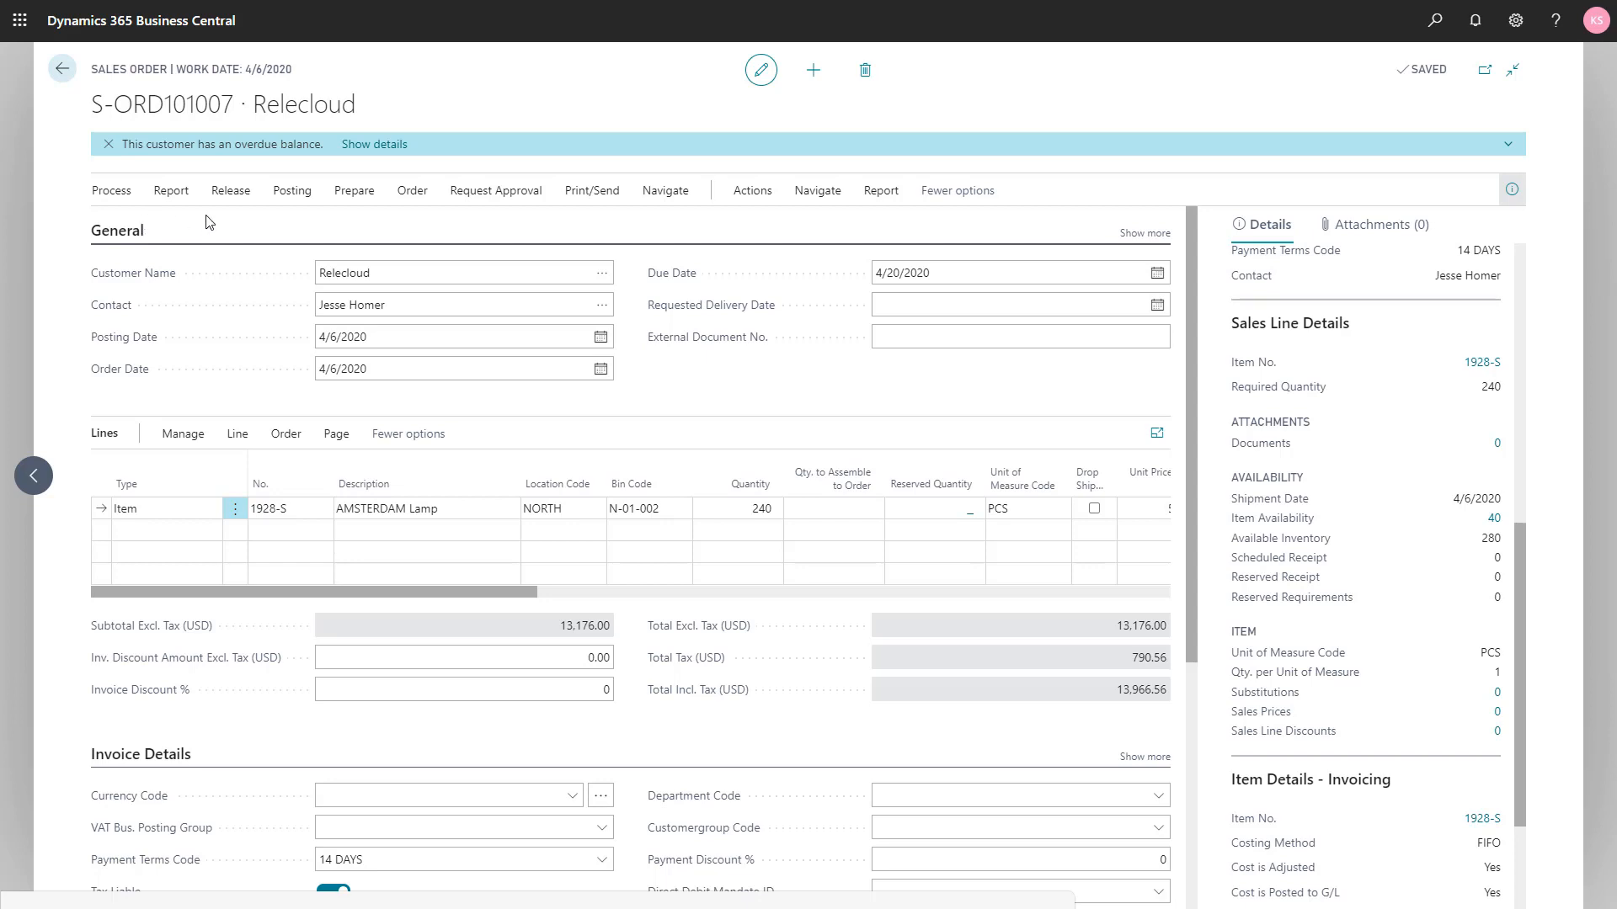
key(Escape)
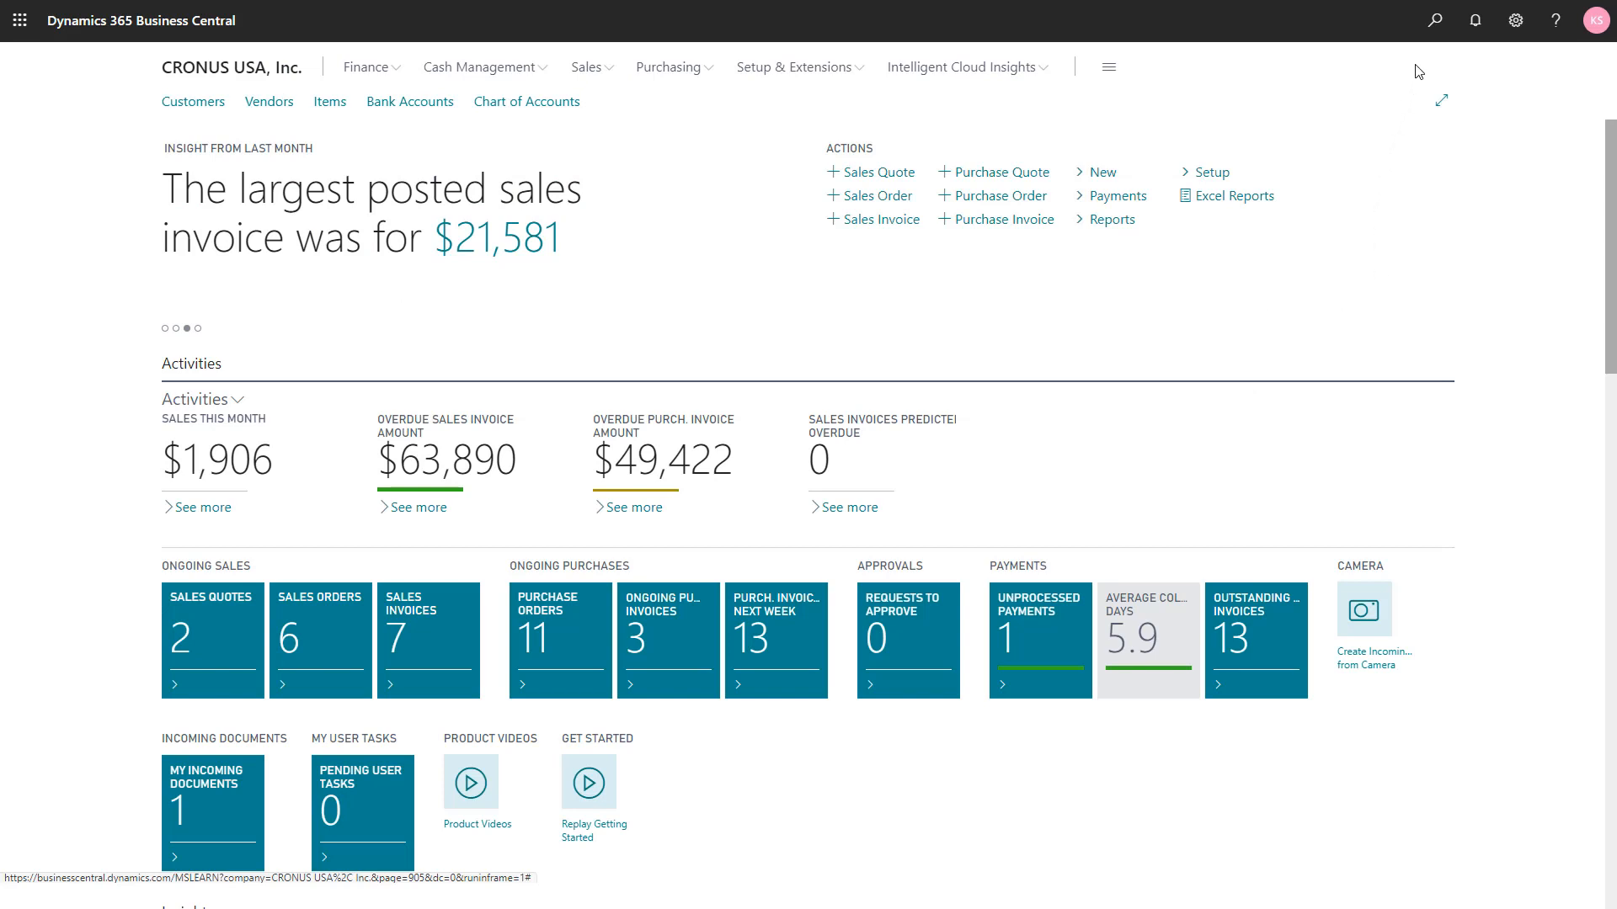
- Find the Inventory Picks list by searching for "inv pick" and create a new inventory pick
click(1432, 32)
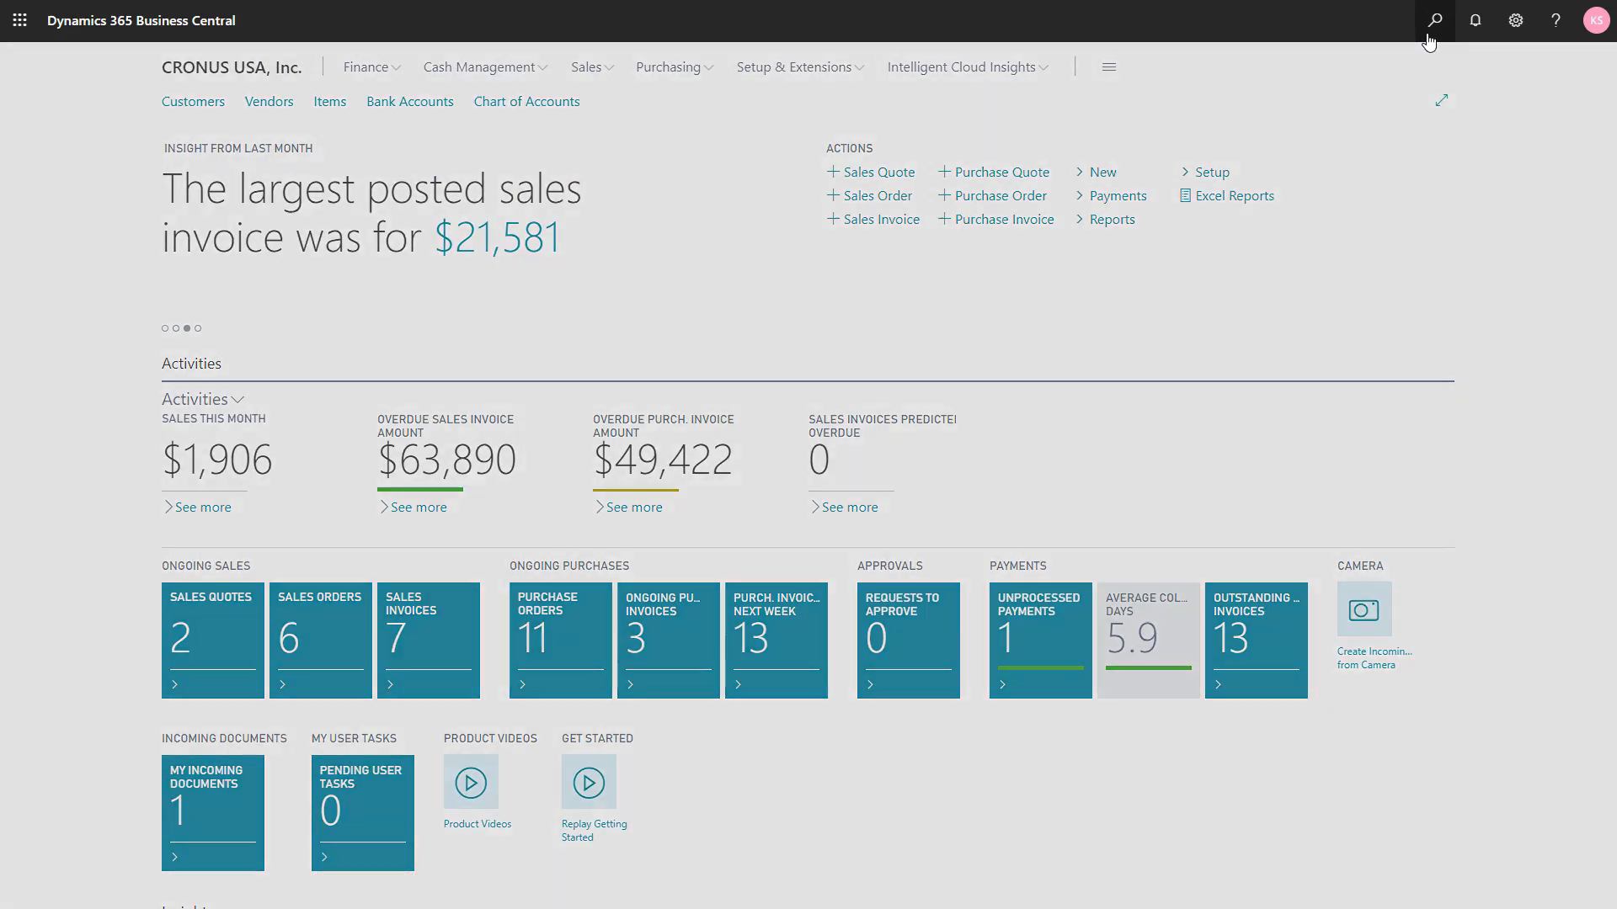
text(inv)
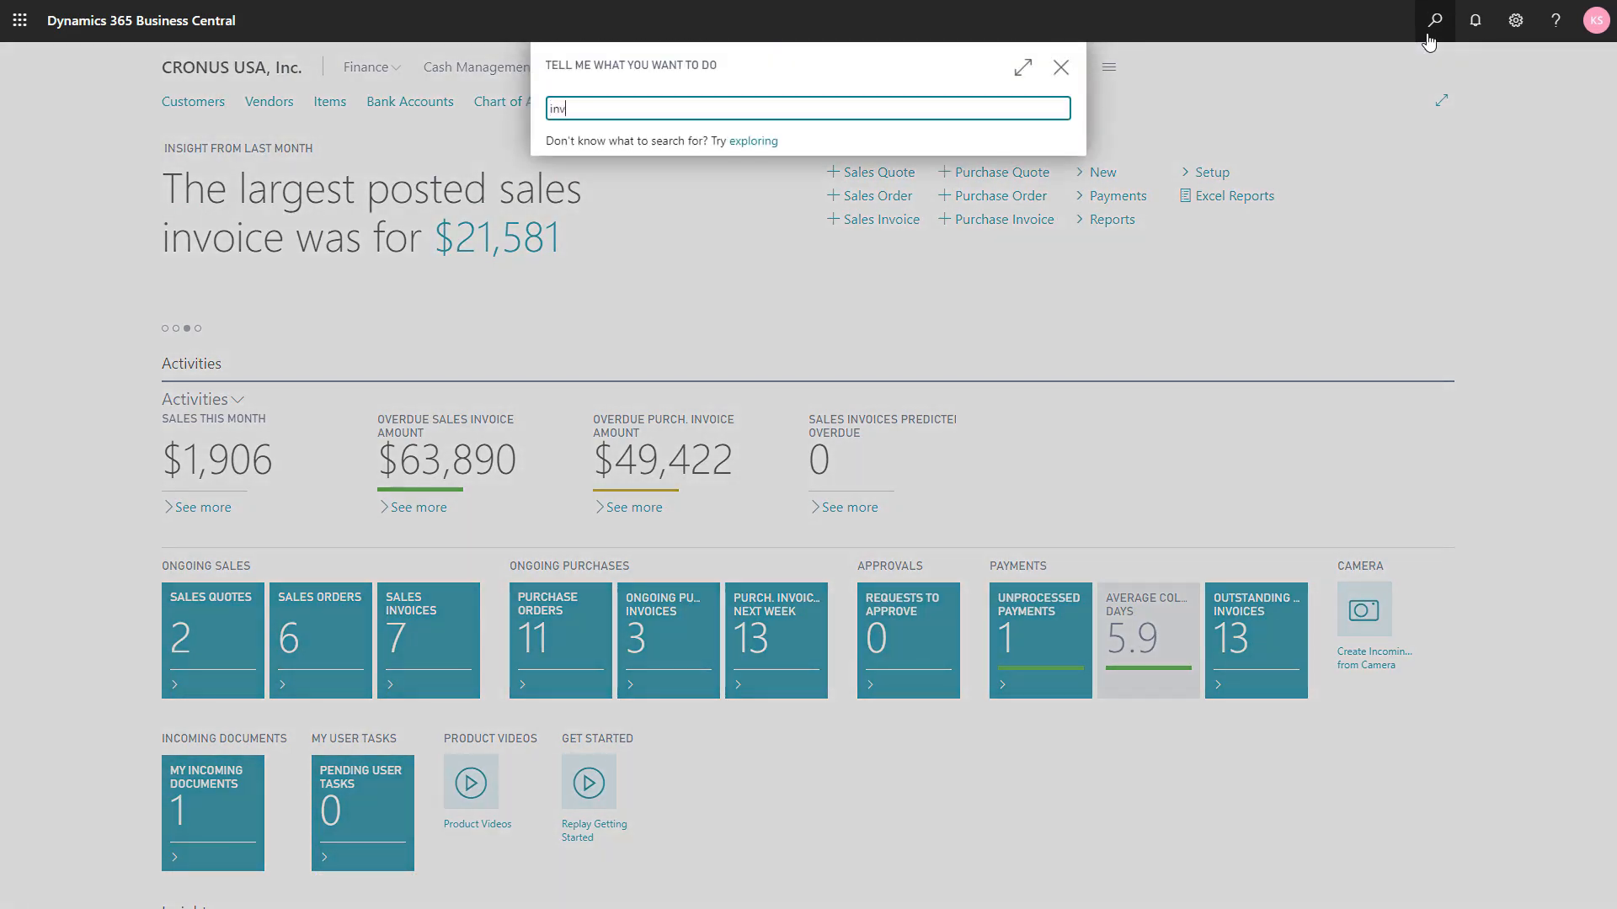
text( pick)
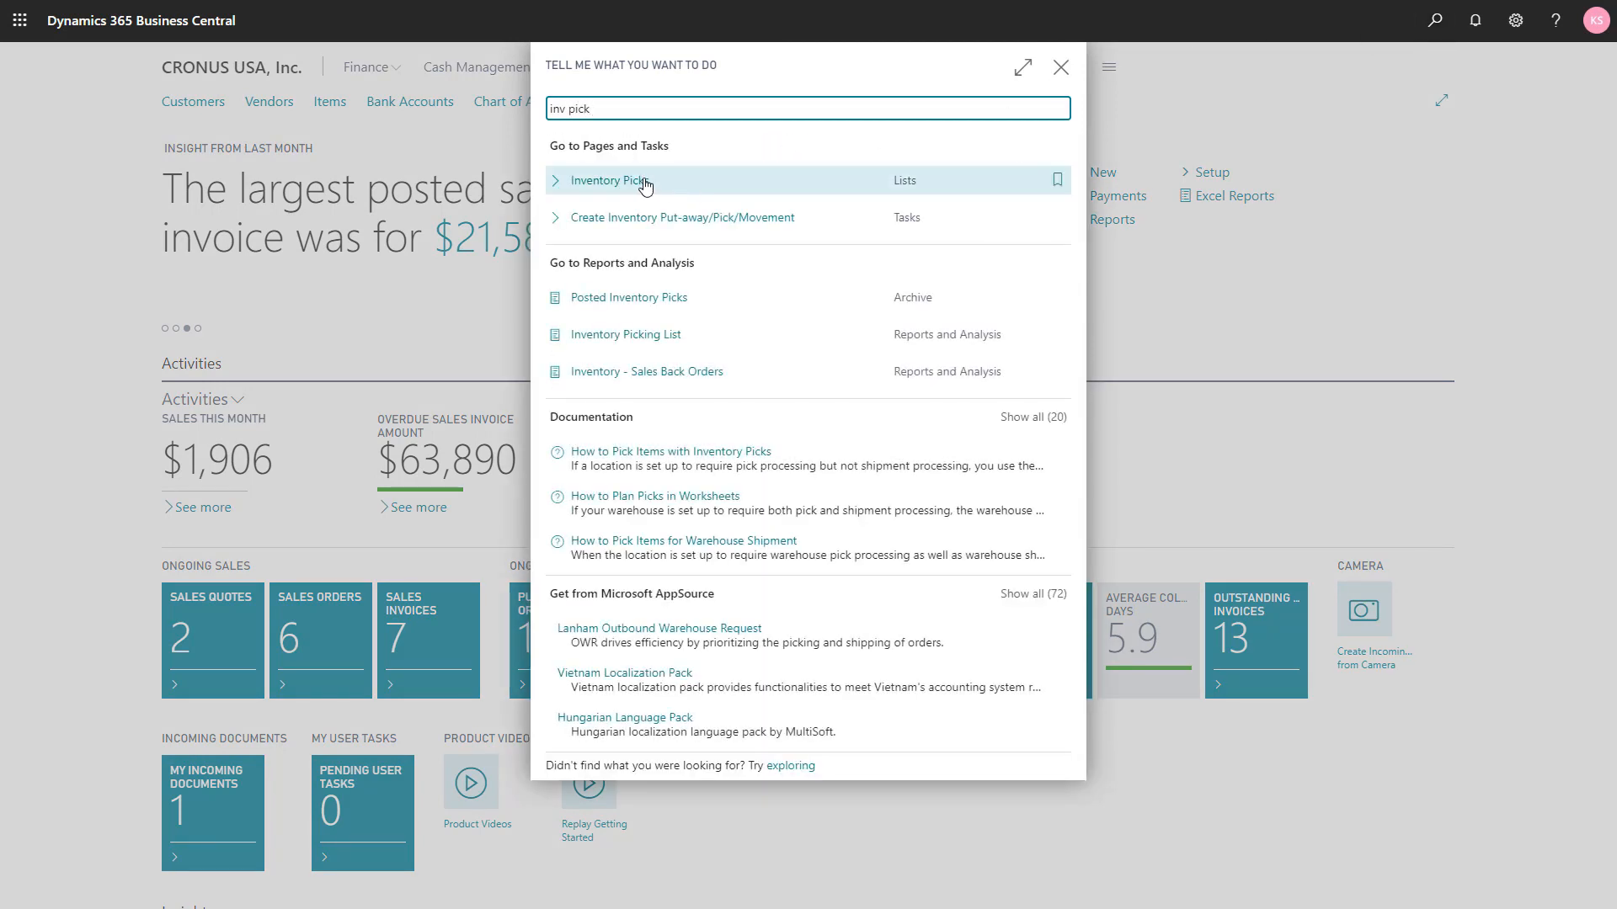
click(646, 185)
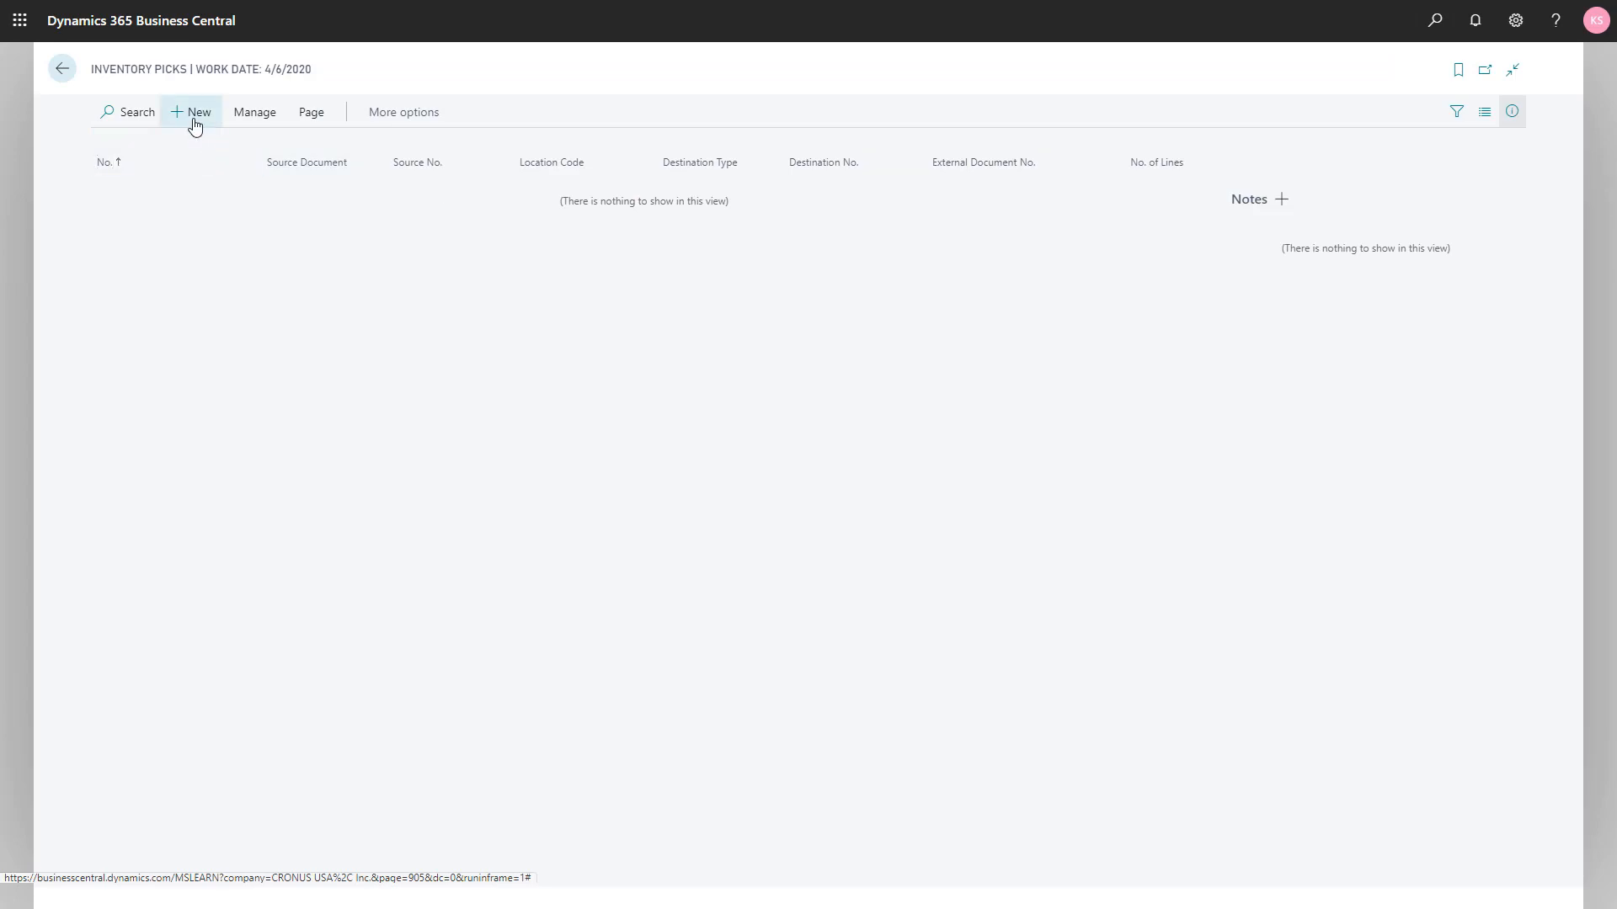
click(194, 125)
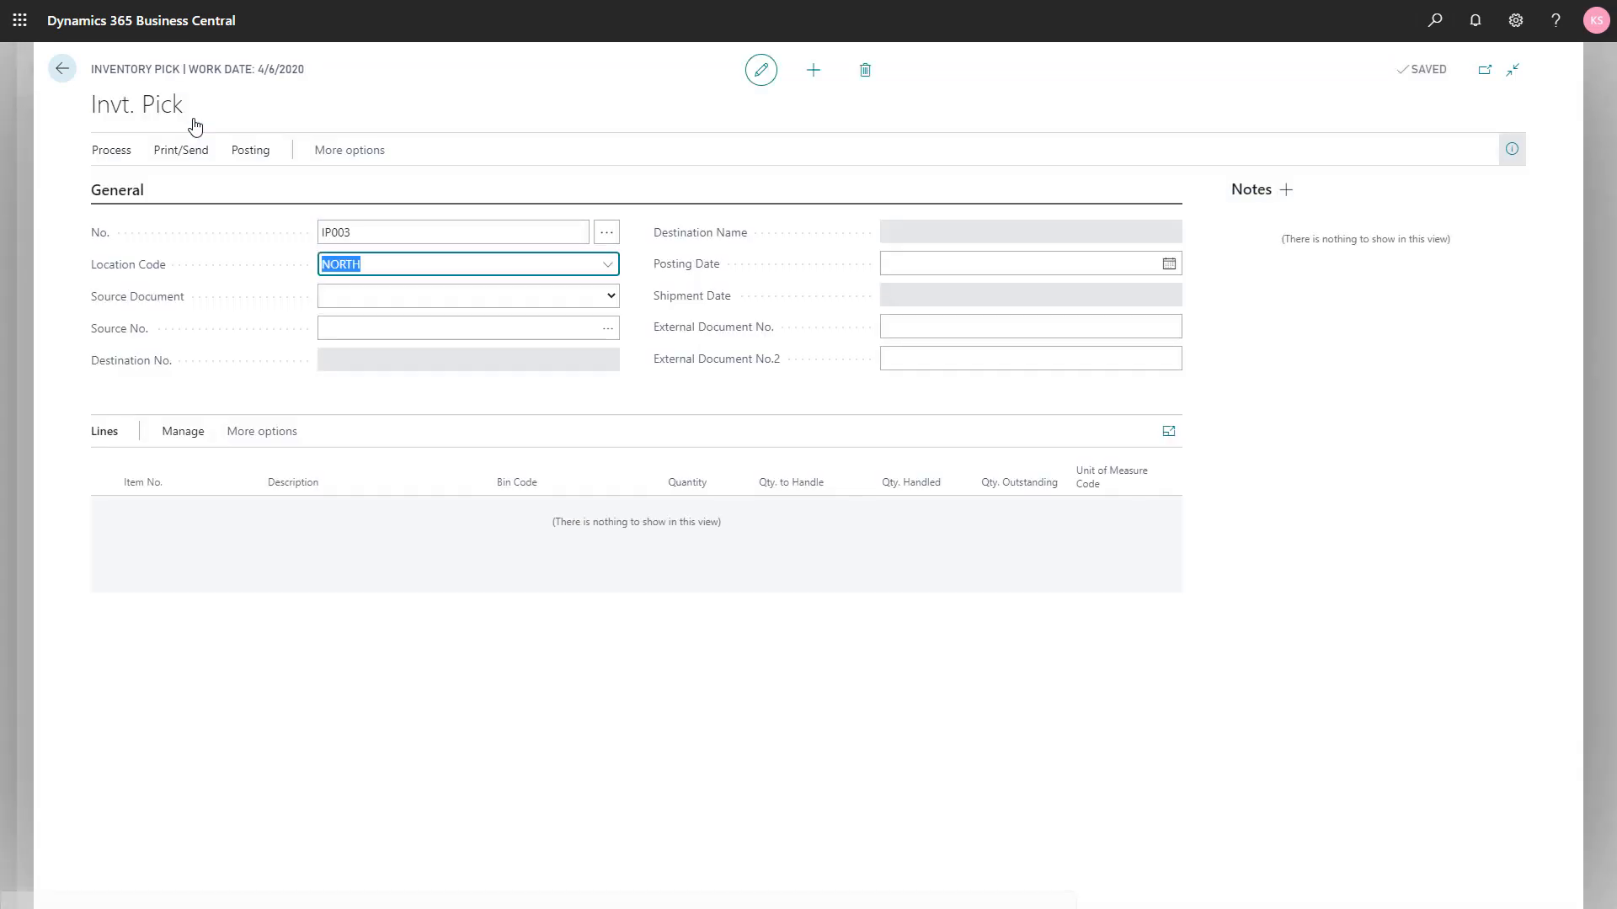
- Get the released Relecloud sales order as the pick's source document and autofill the quantities to handle
click(118, 160)
click(125, 187)
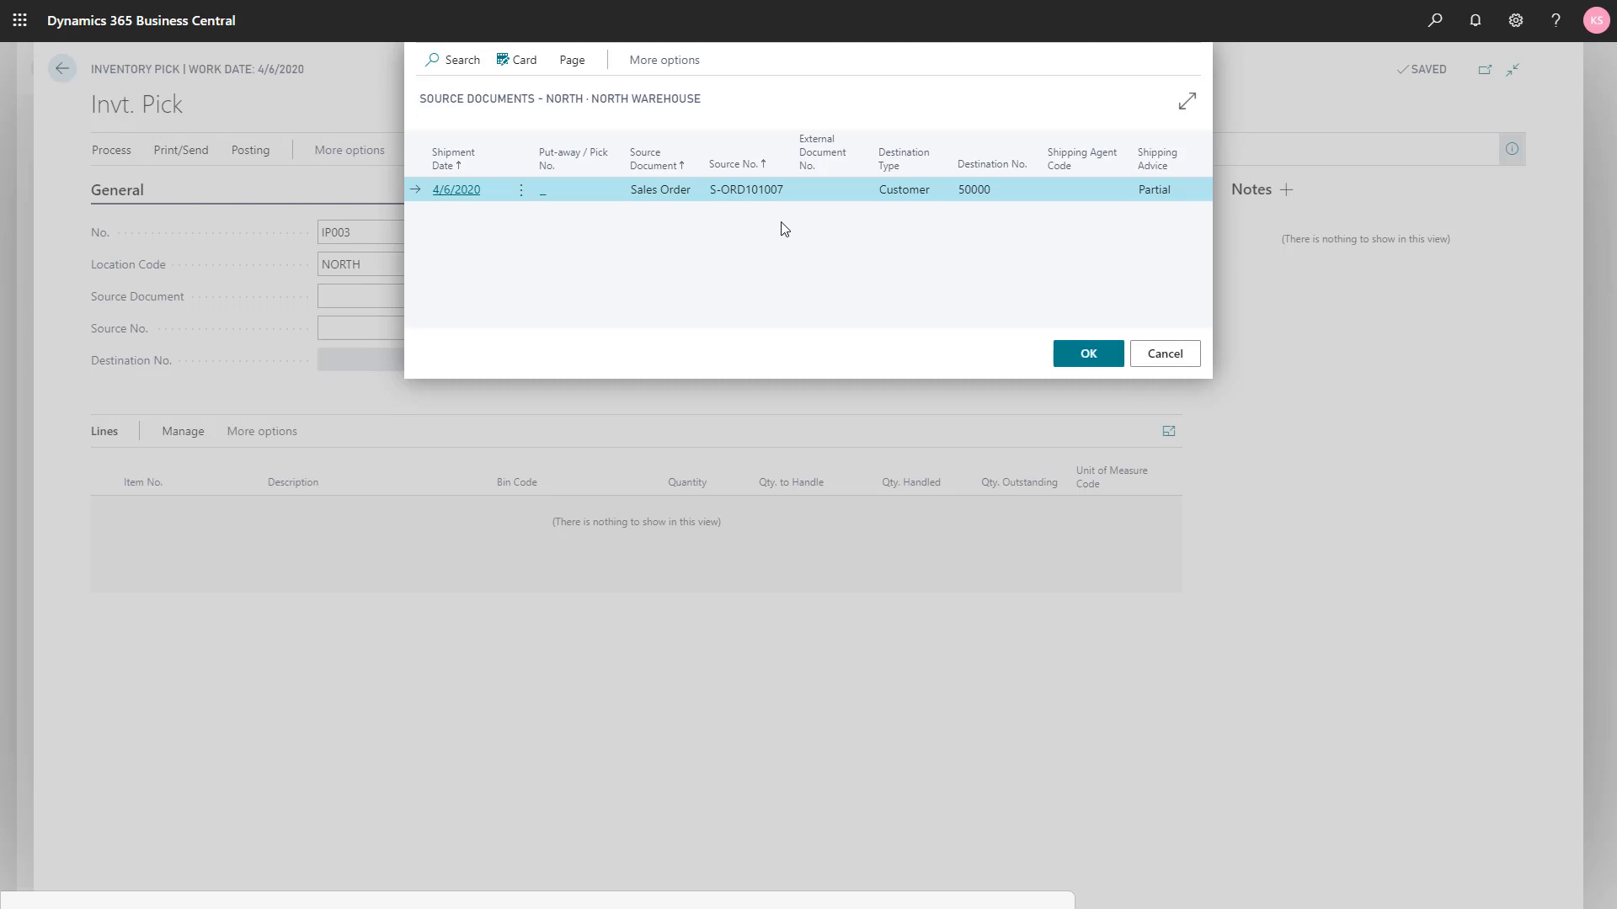
click(1086, 355)
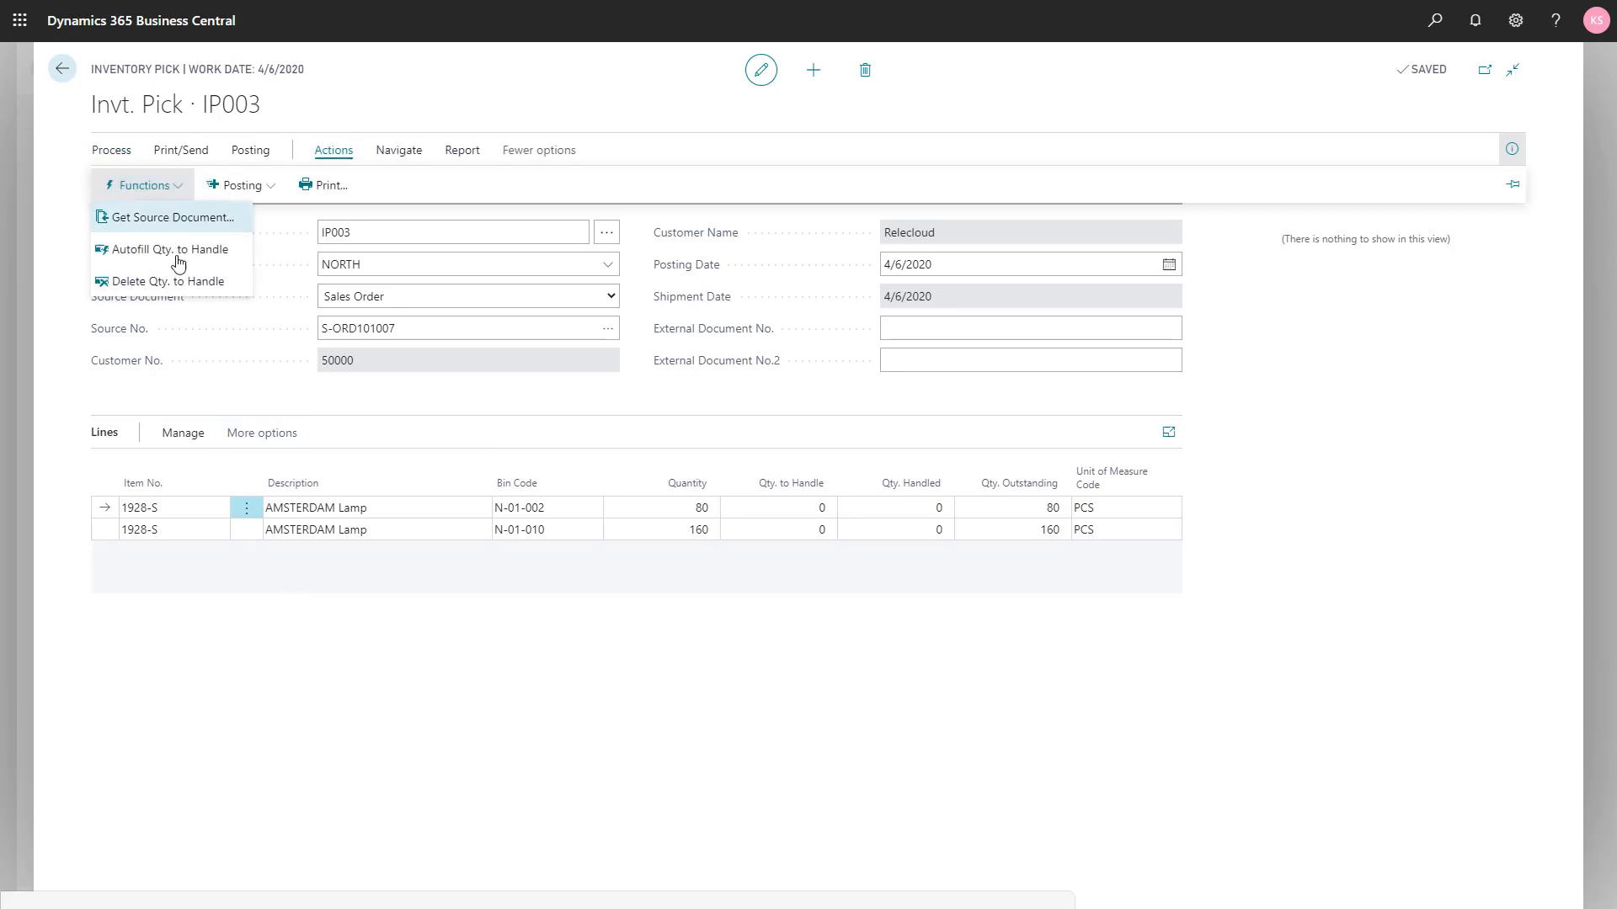
click(178, 269)
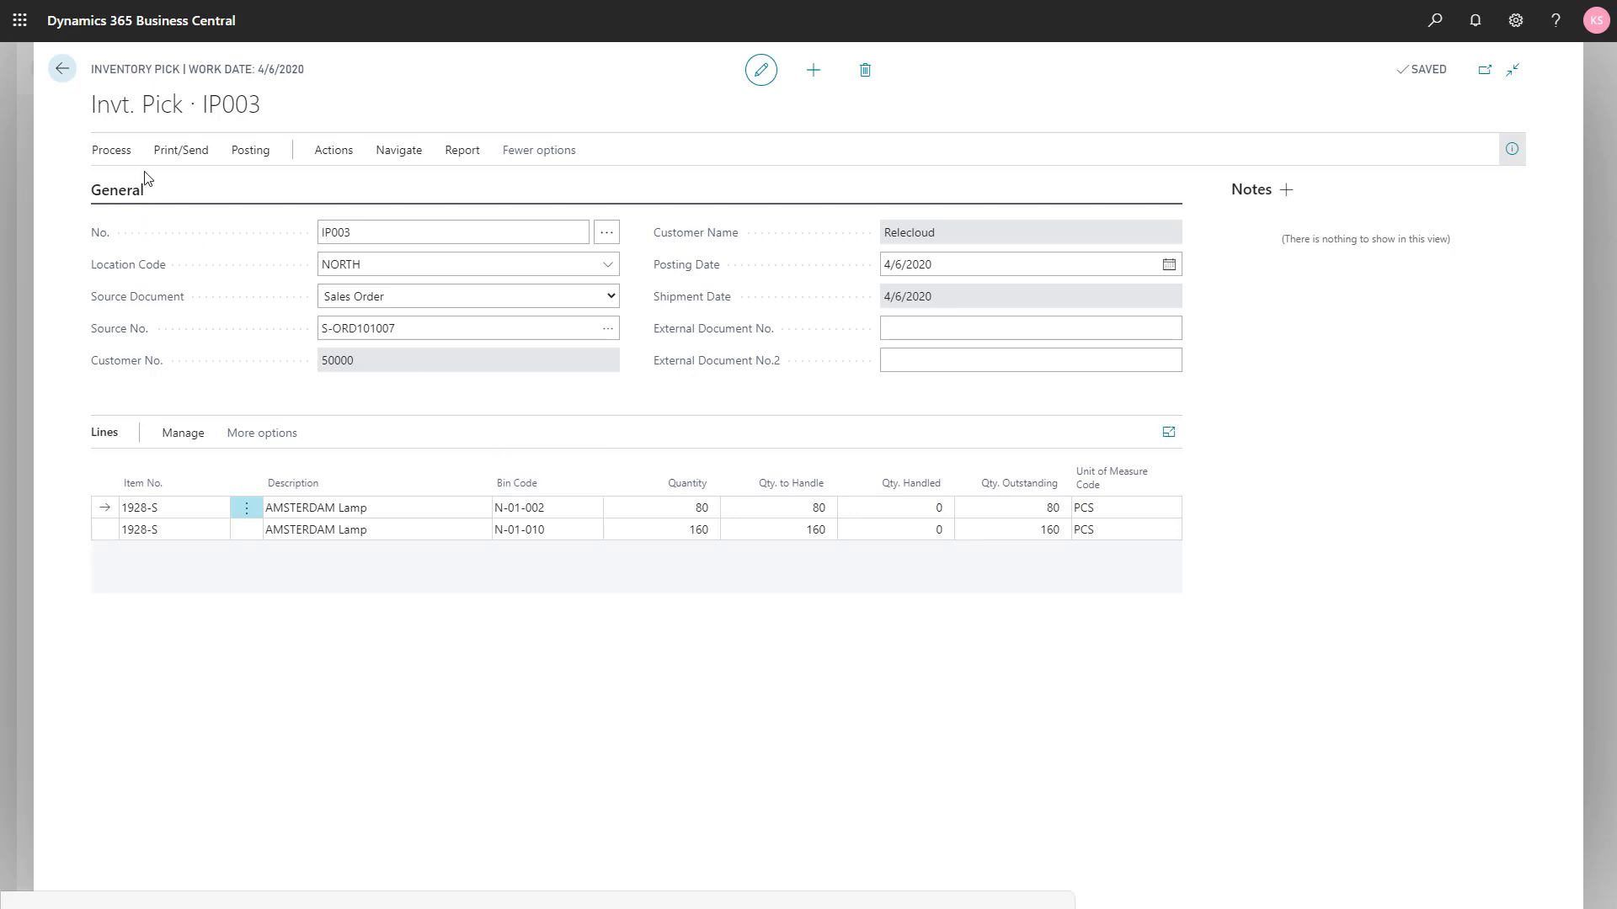
- Post the inventory pick with the Ship option and return to the home page
click(111, 153)
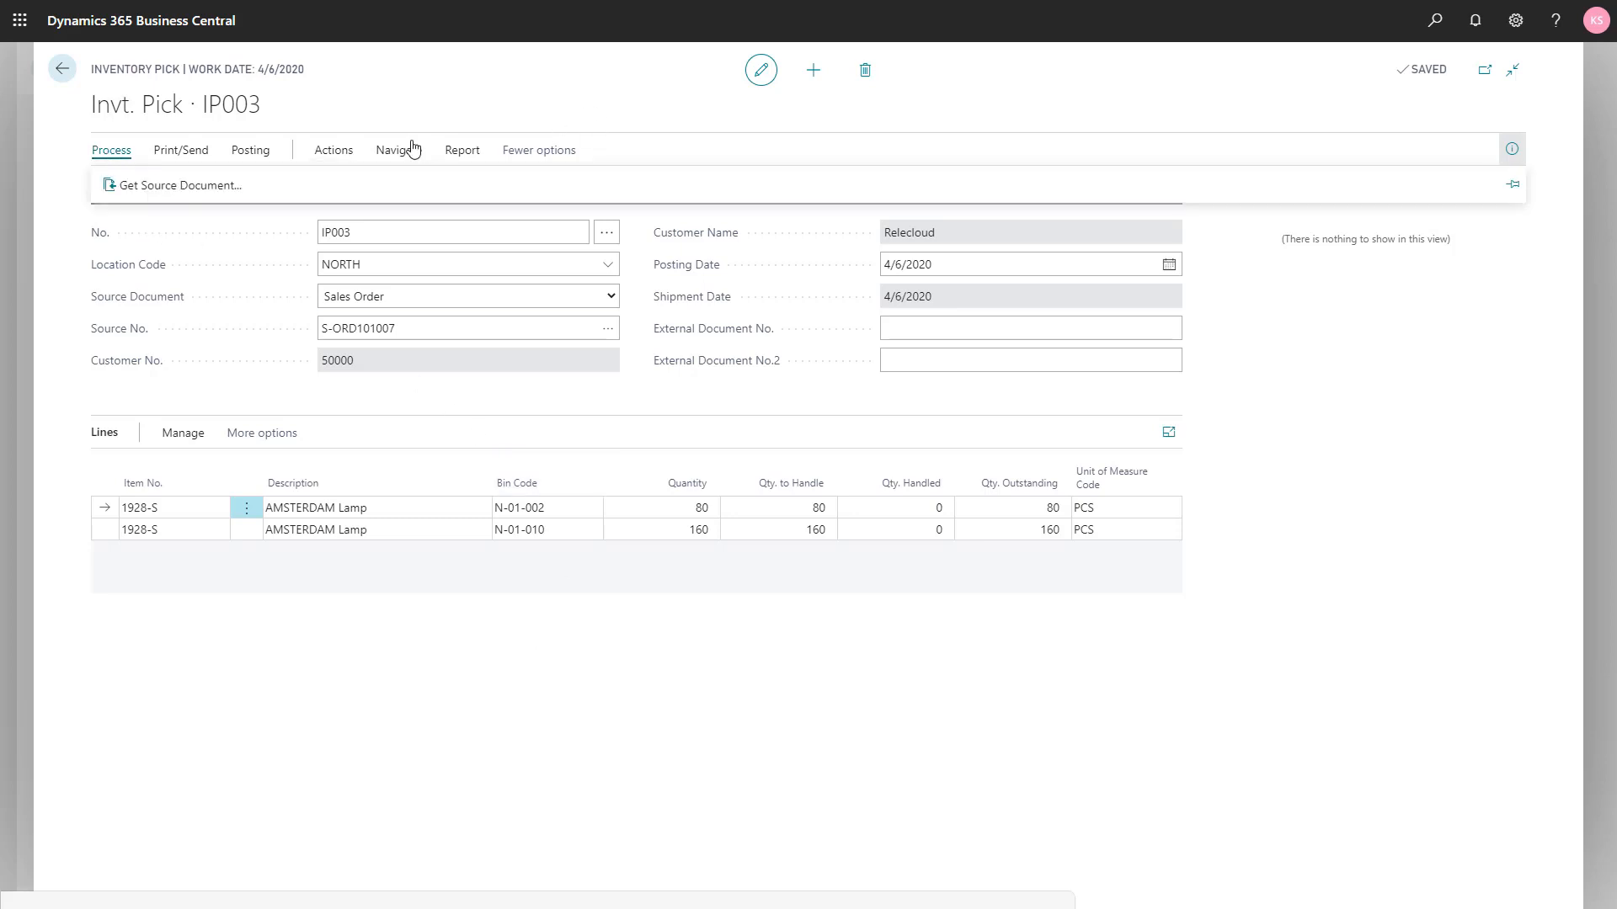
click(276, 157)
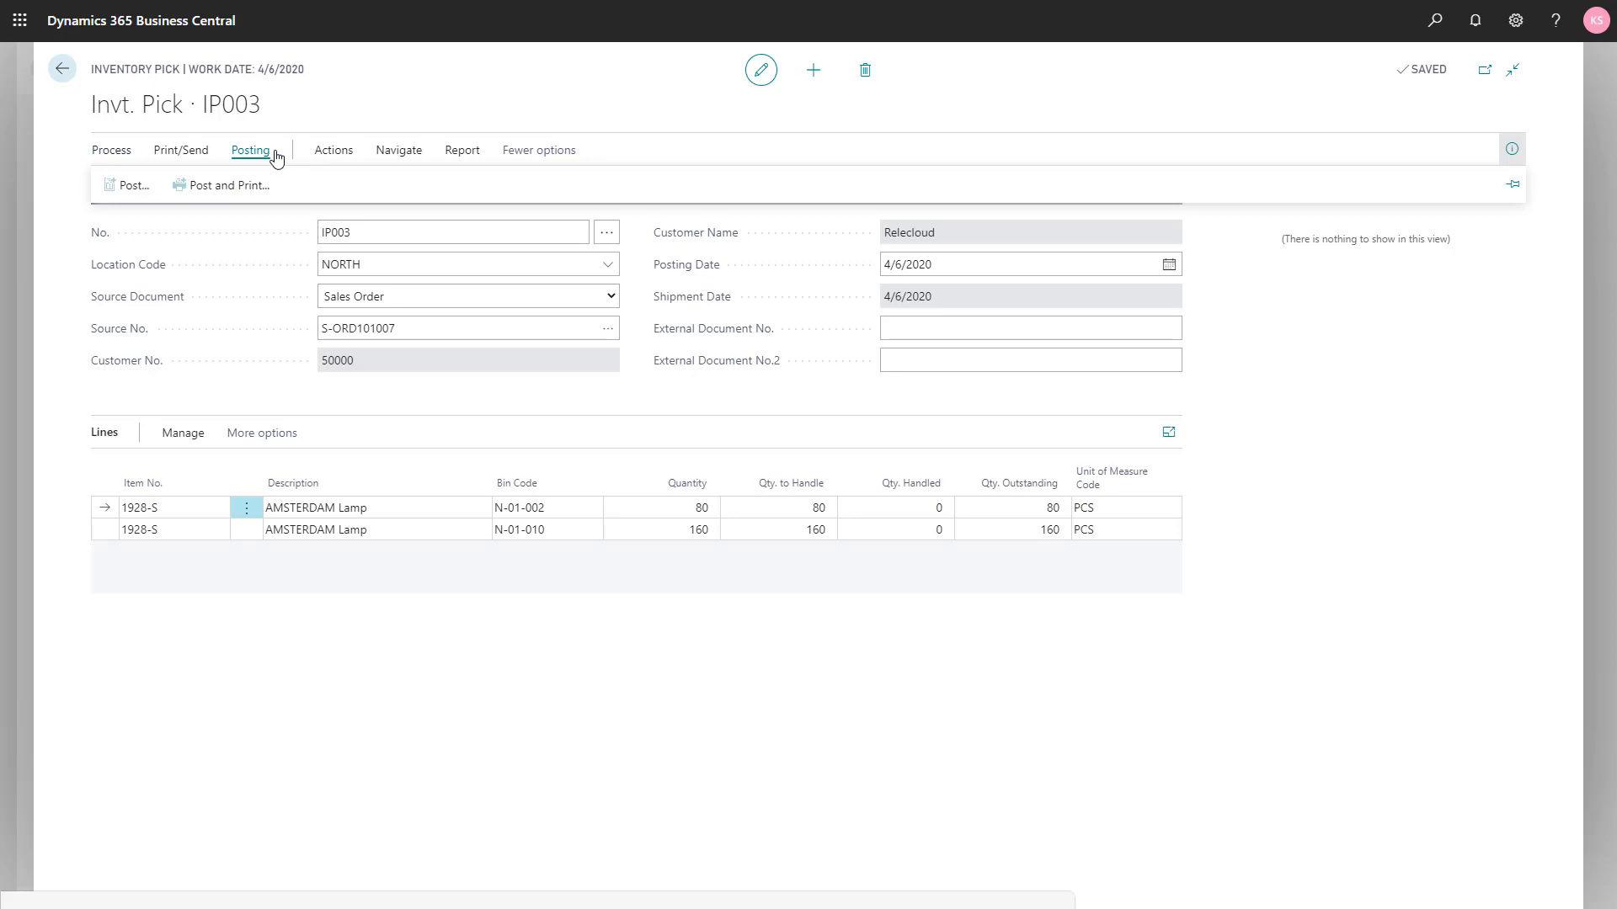
click(118, 193)
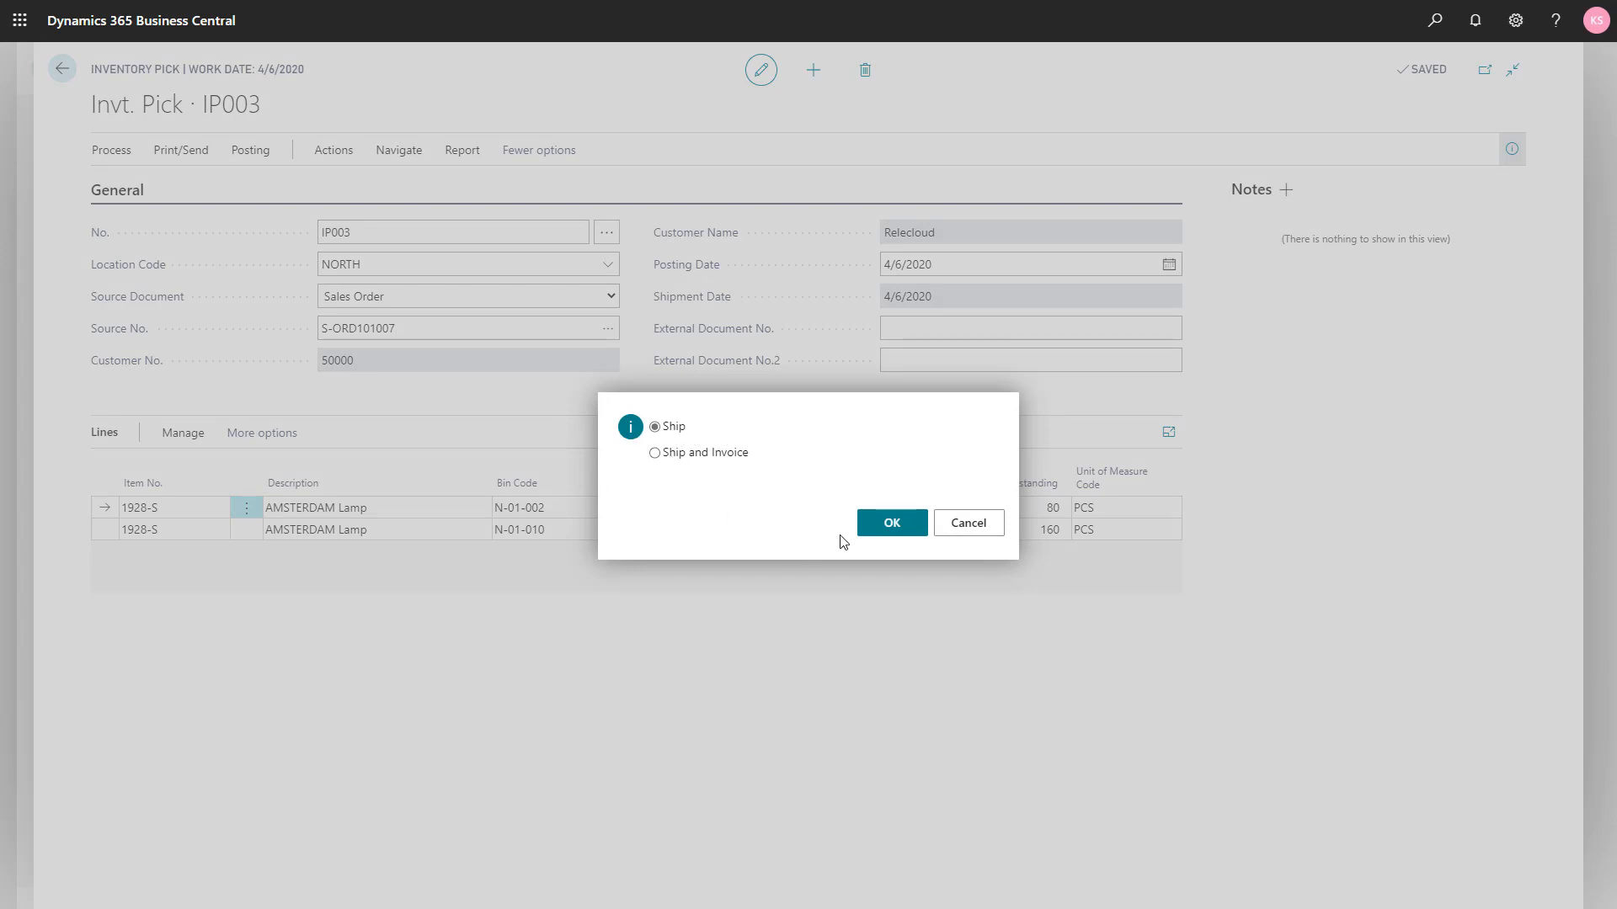
key(Return)
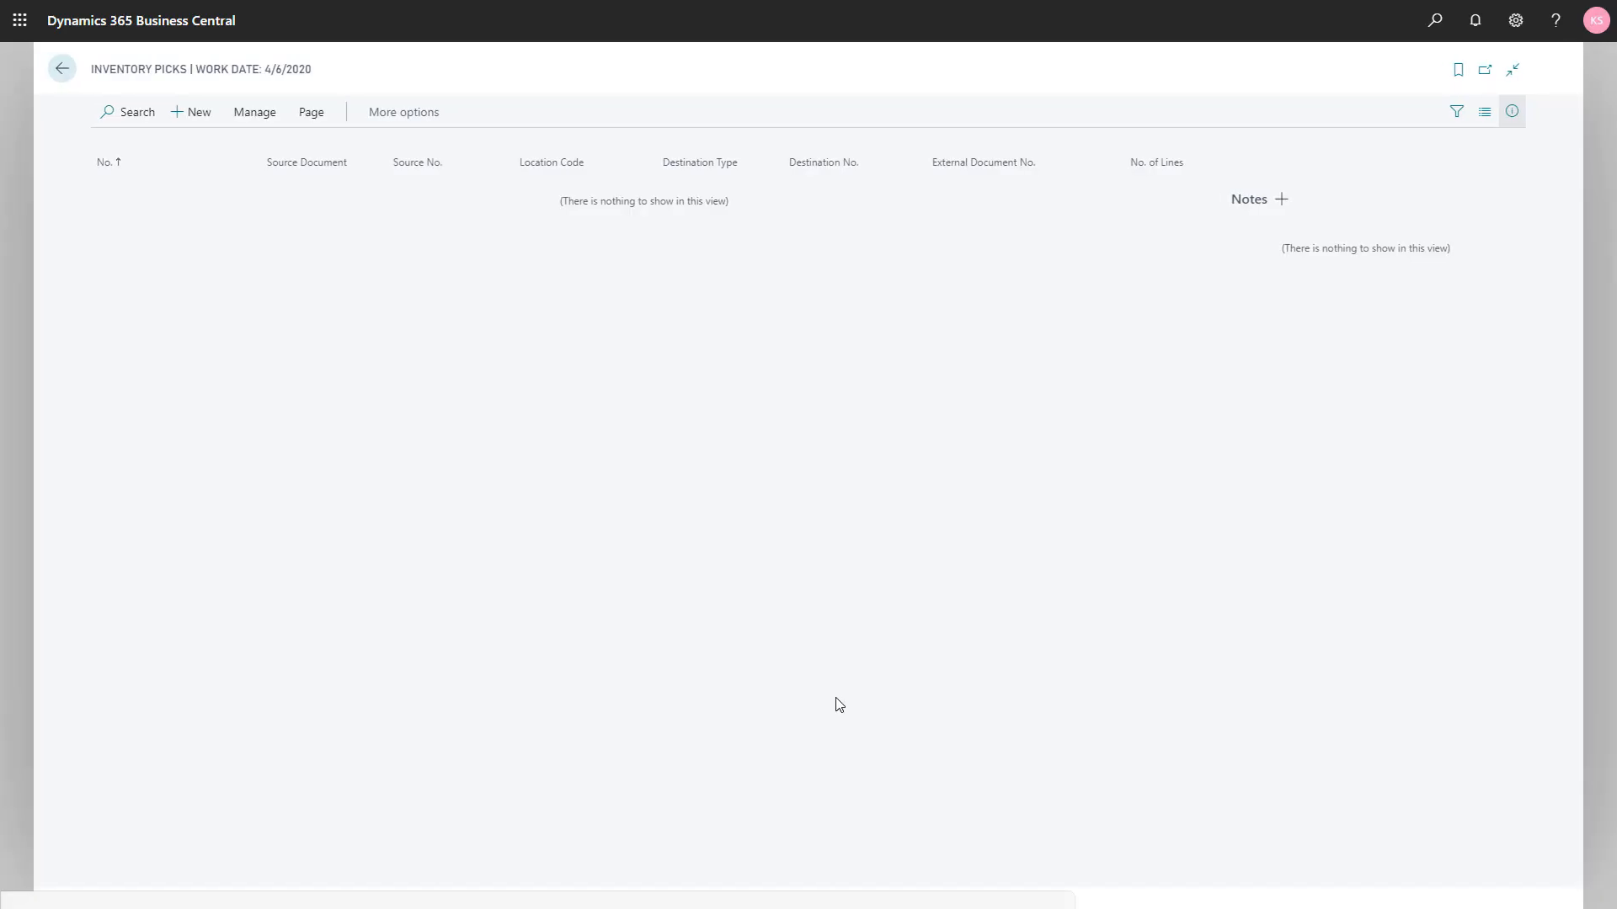
key(Escape)
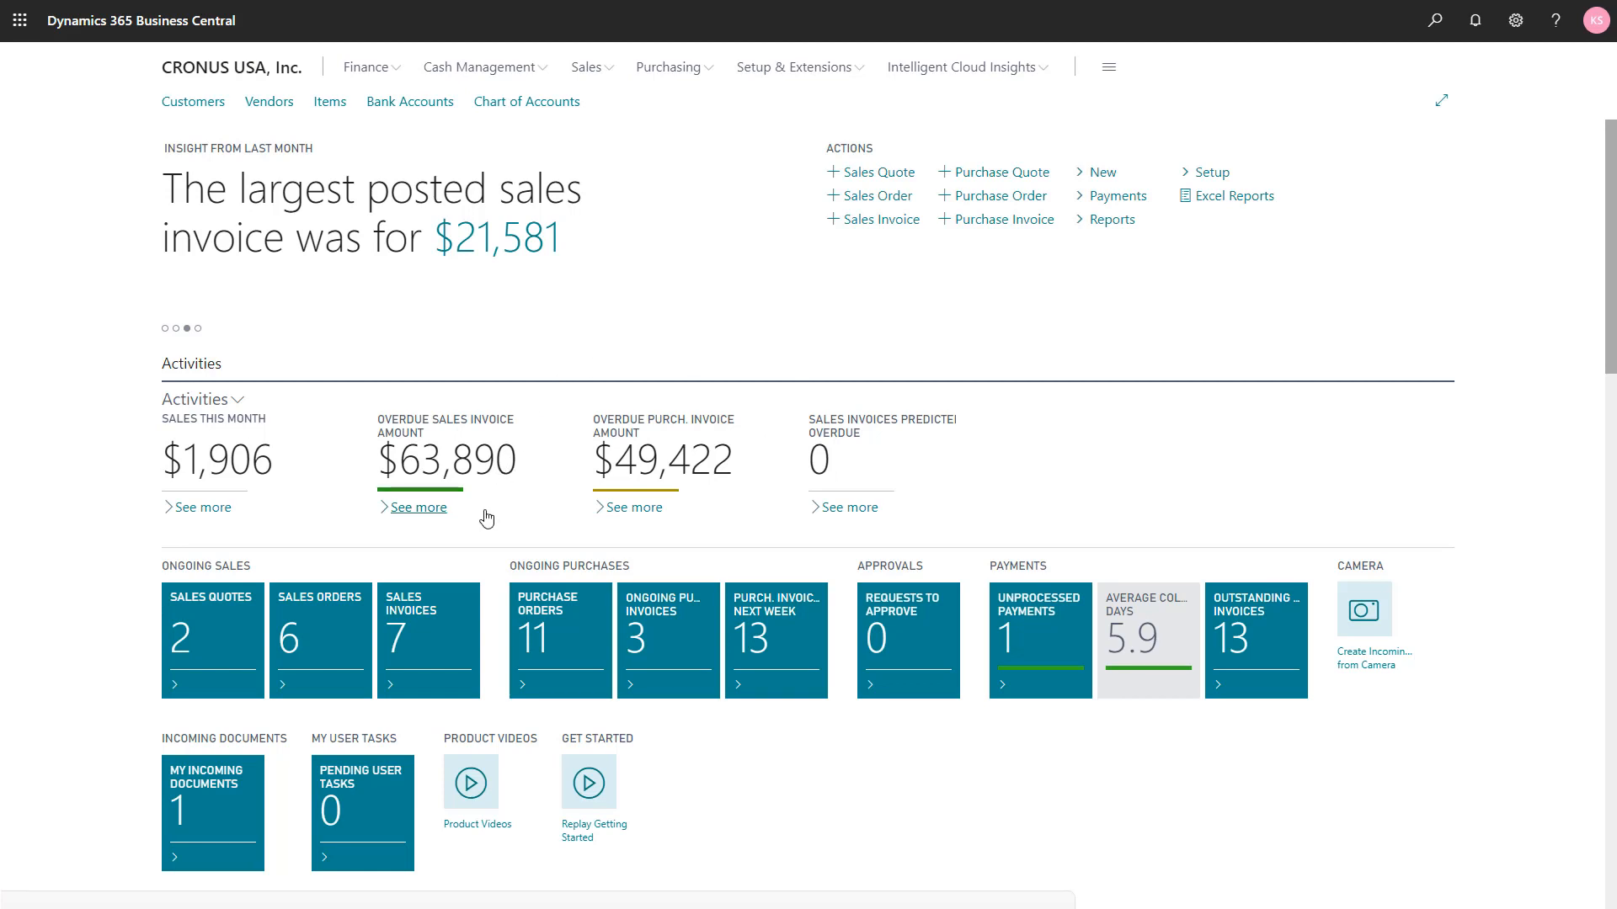
- Open the Relecloud lamp order from the sales orders list, examine its line's shipped quantity, and return to the home page
click(321, 642)
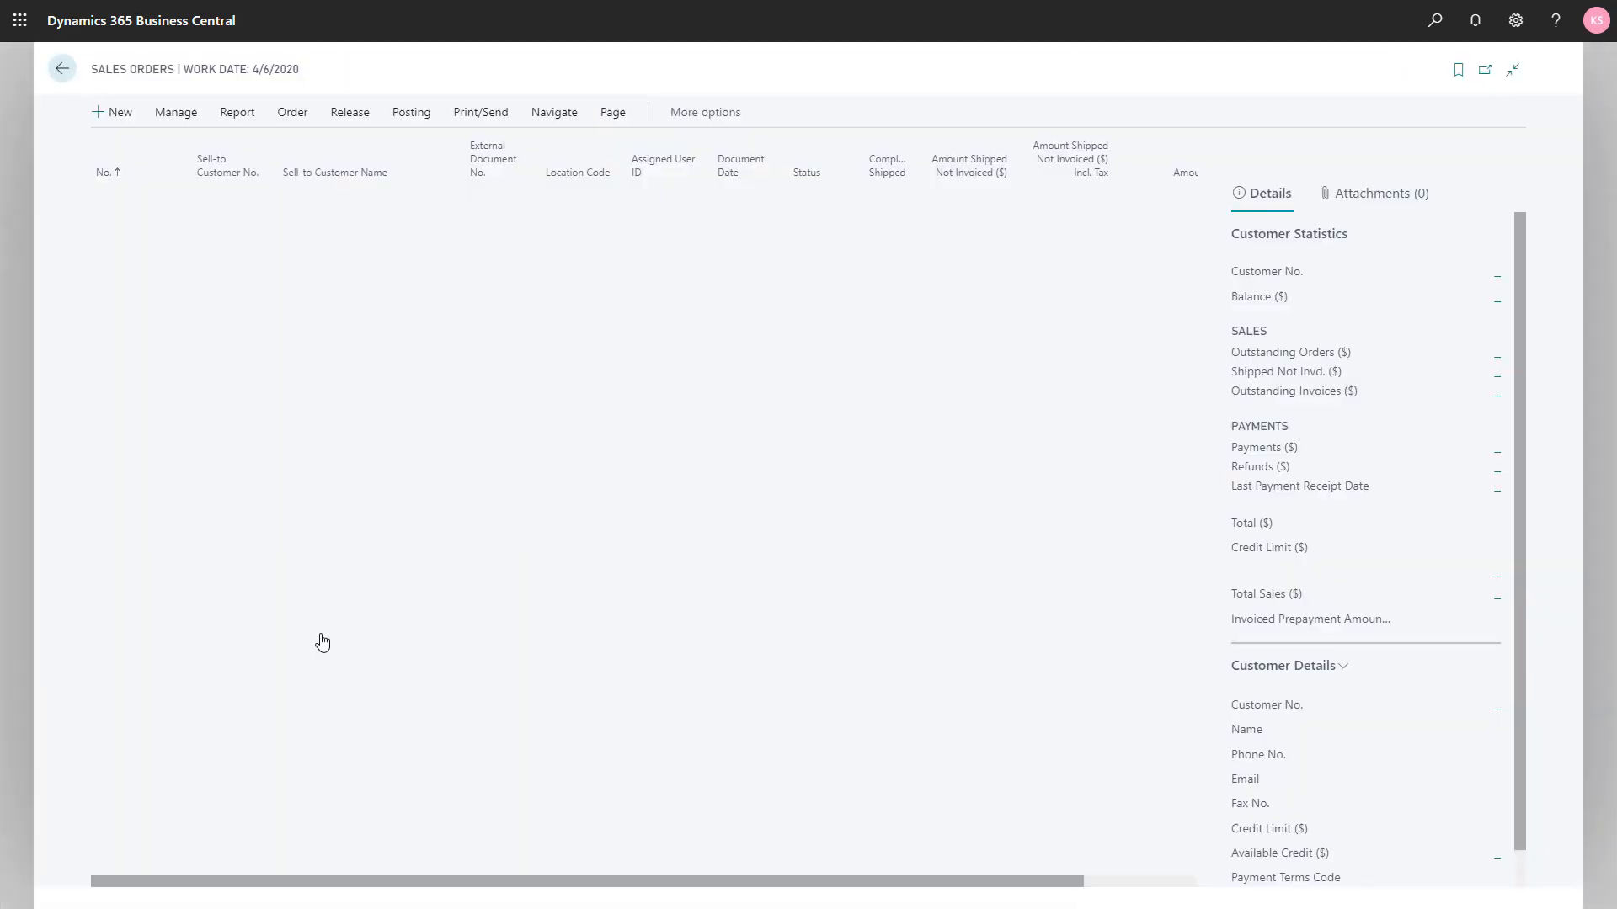
click(145, 350)
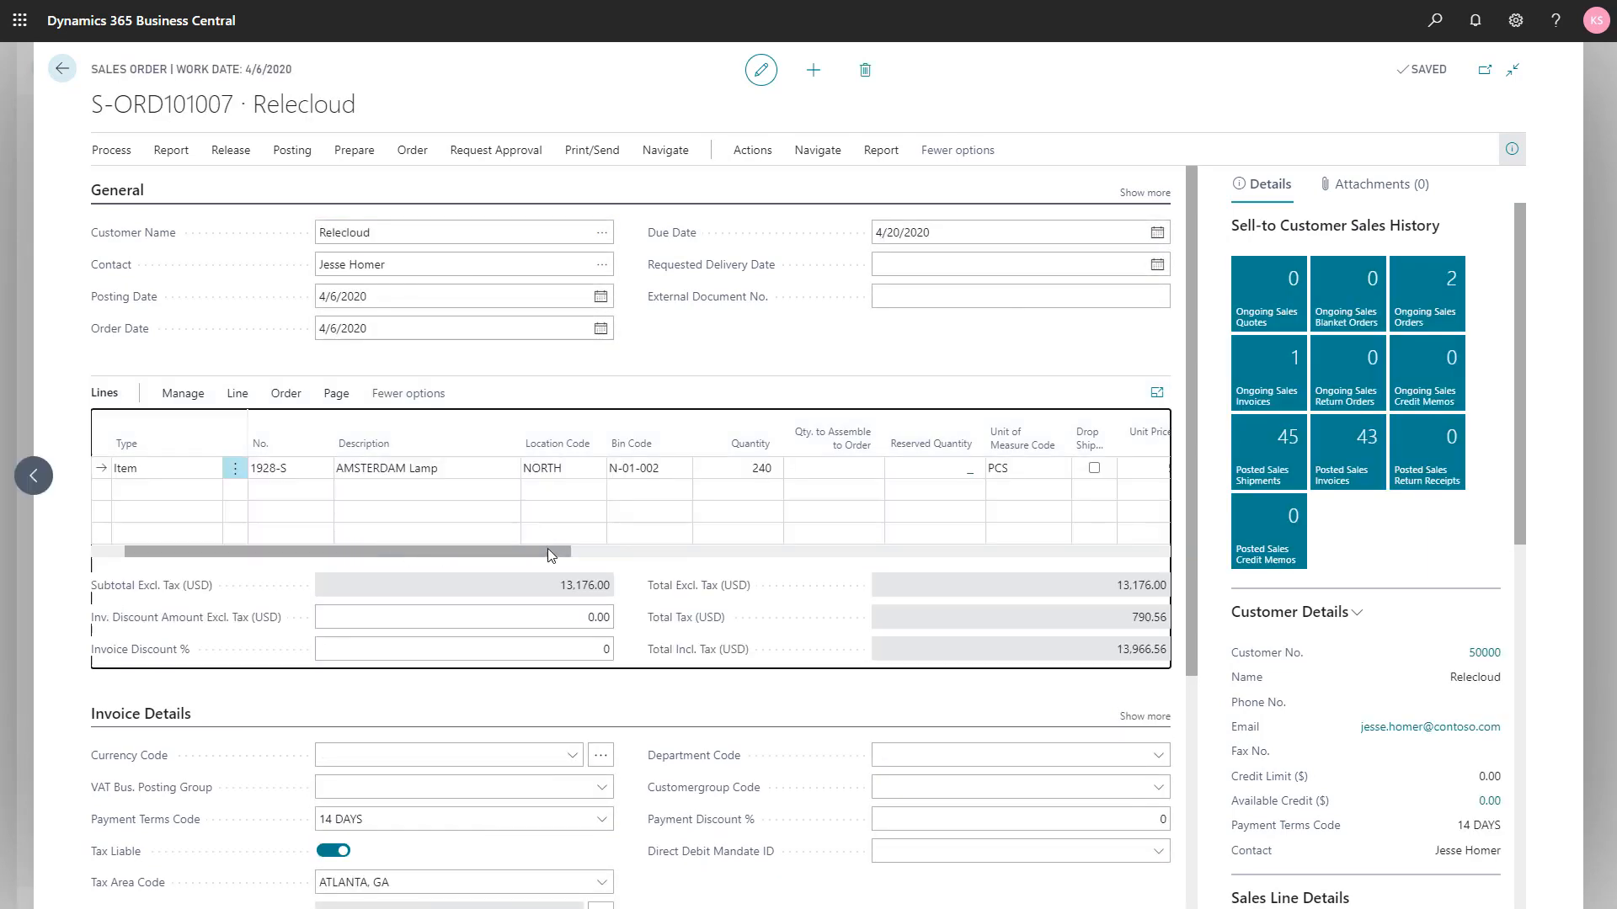
drag(548, 554, 779, 563)
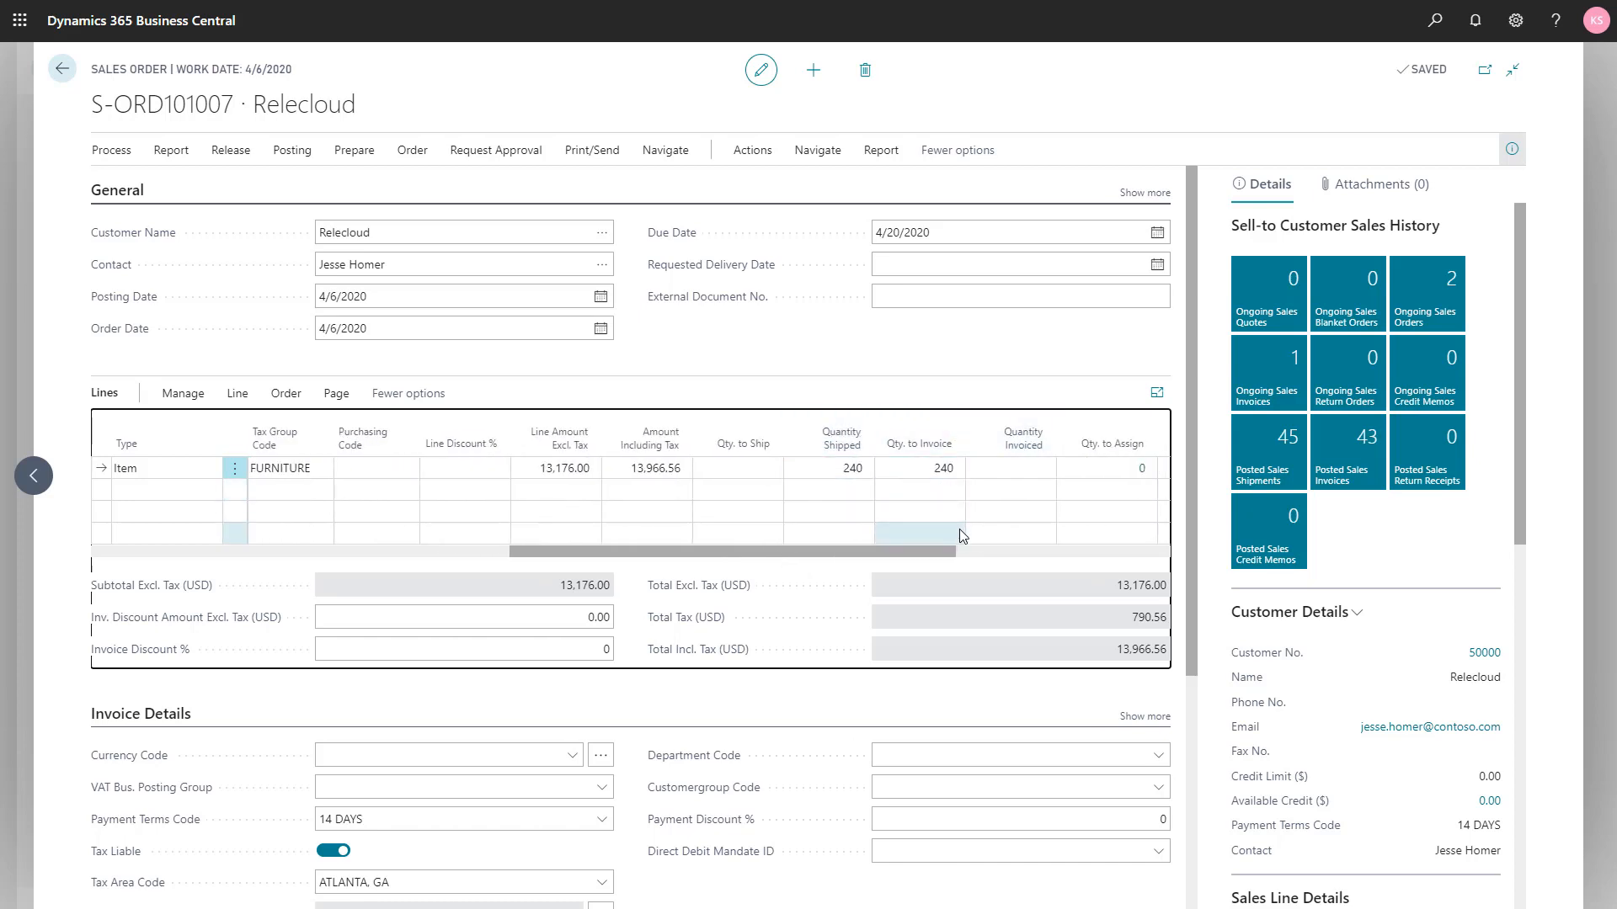
key(Escape)
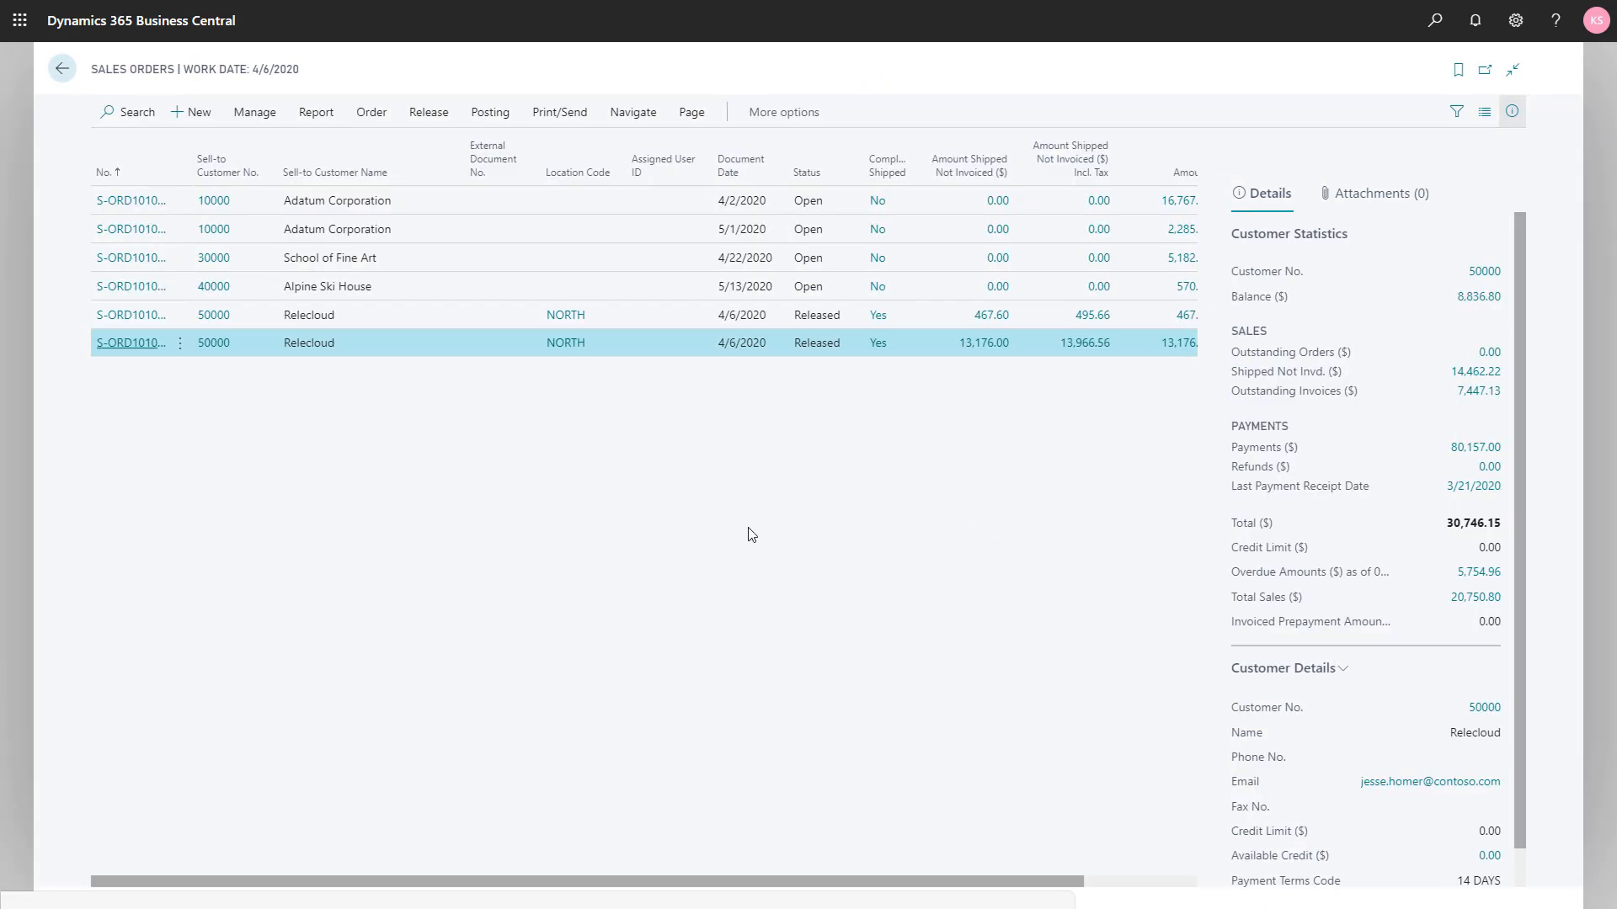
key(Escape)
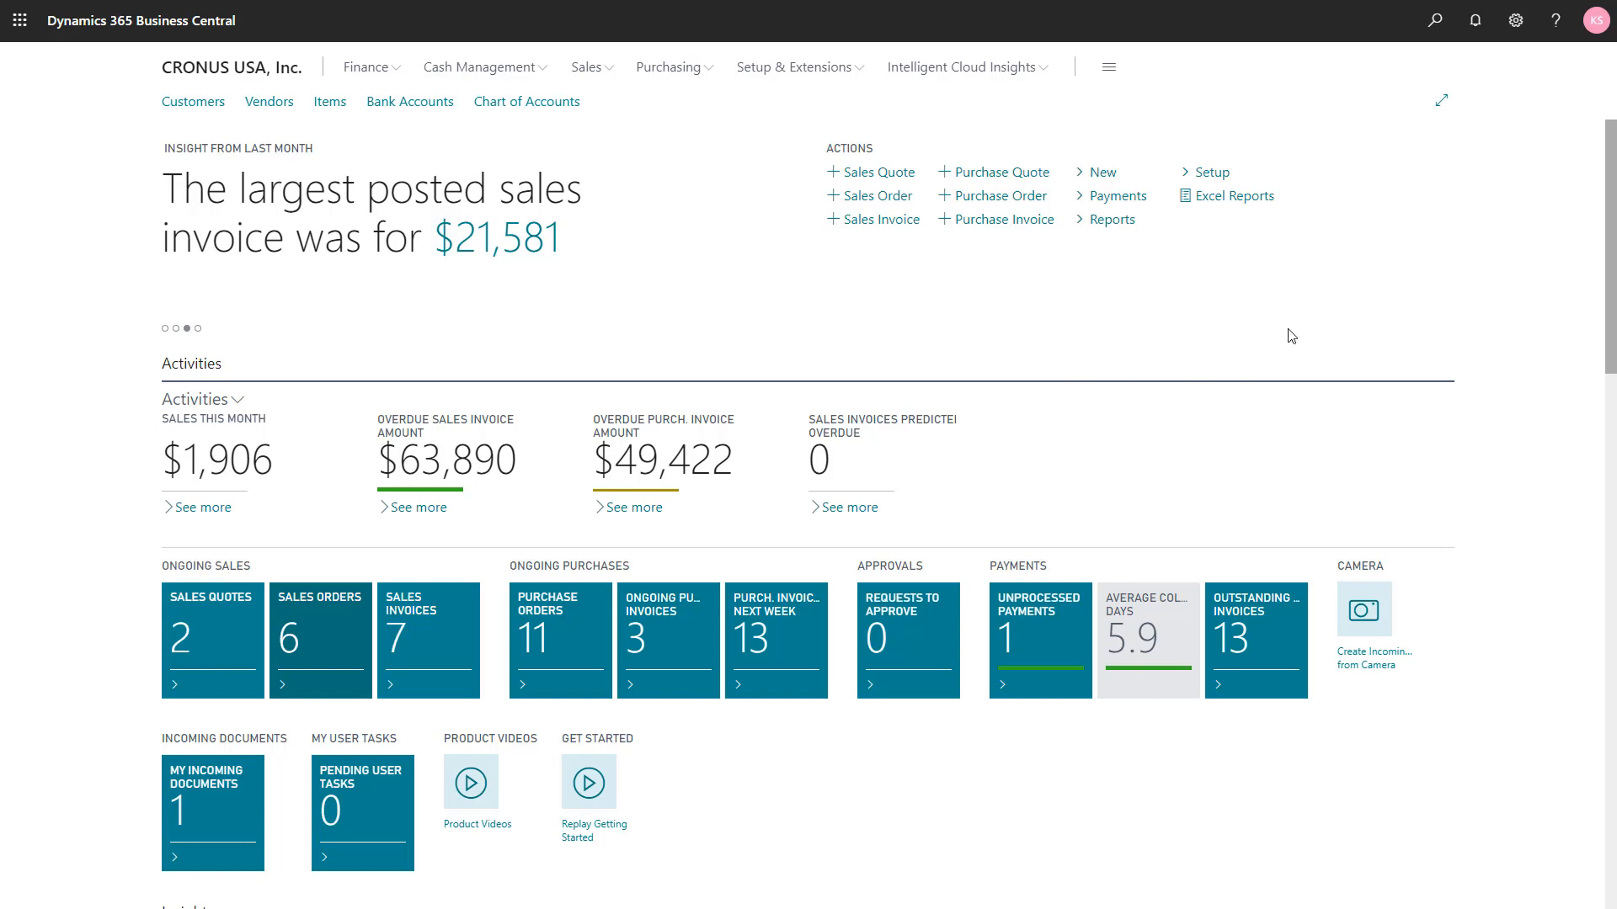
- Search for "pos inv pi", open Posted Inventory Picks and examine the posted AMSTERDAM Lamp pick
click(1435, 21)
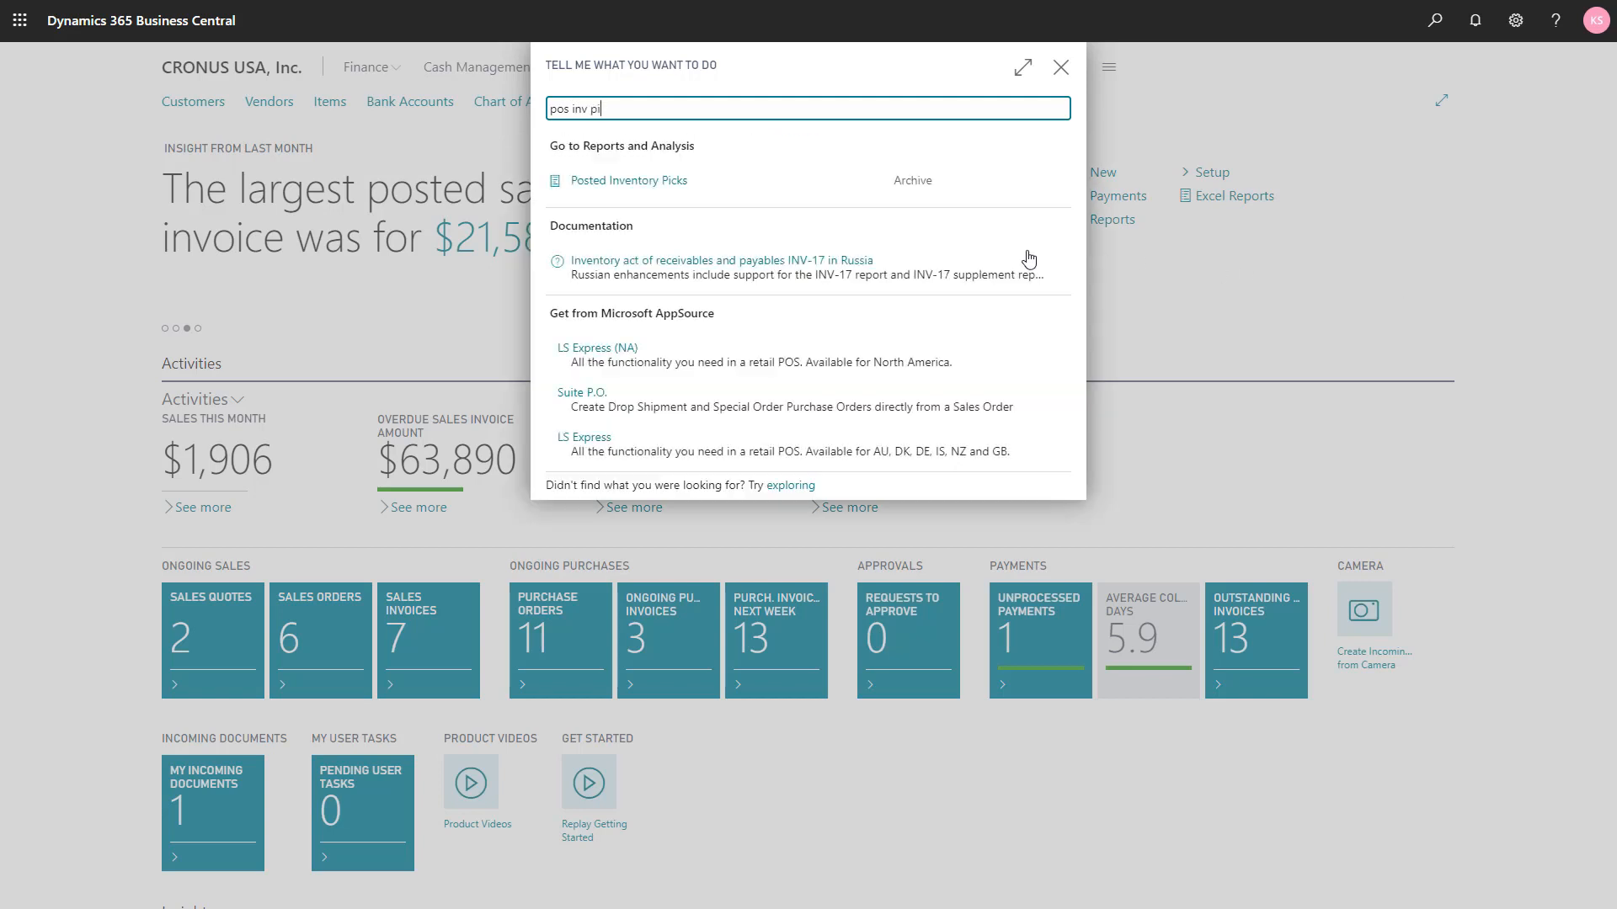
click(587, 196)
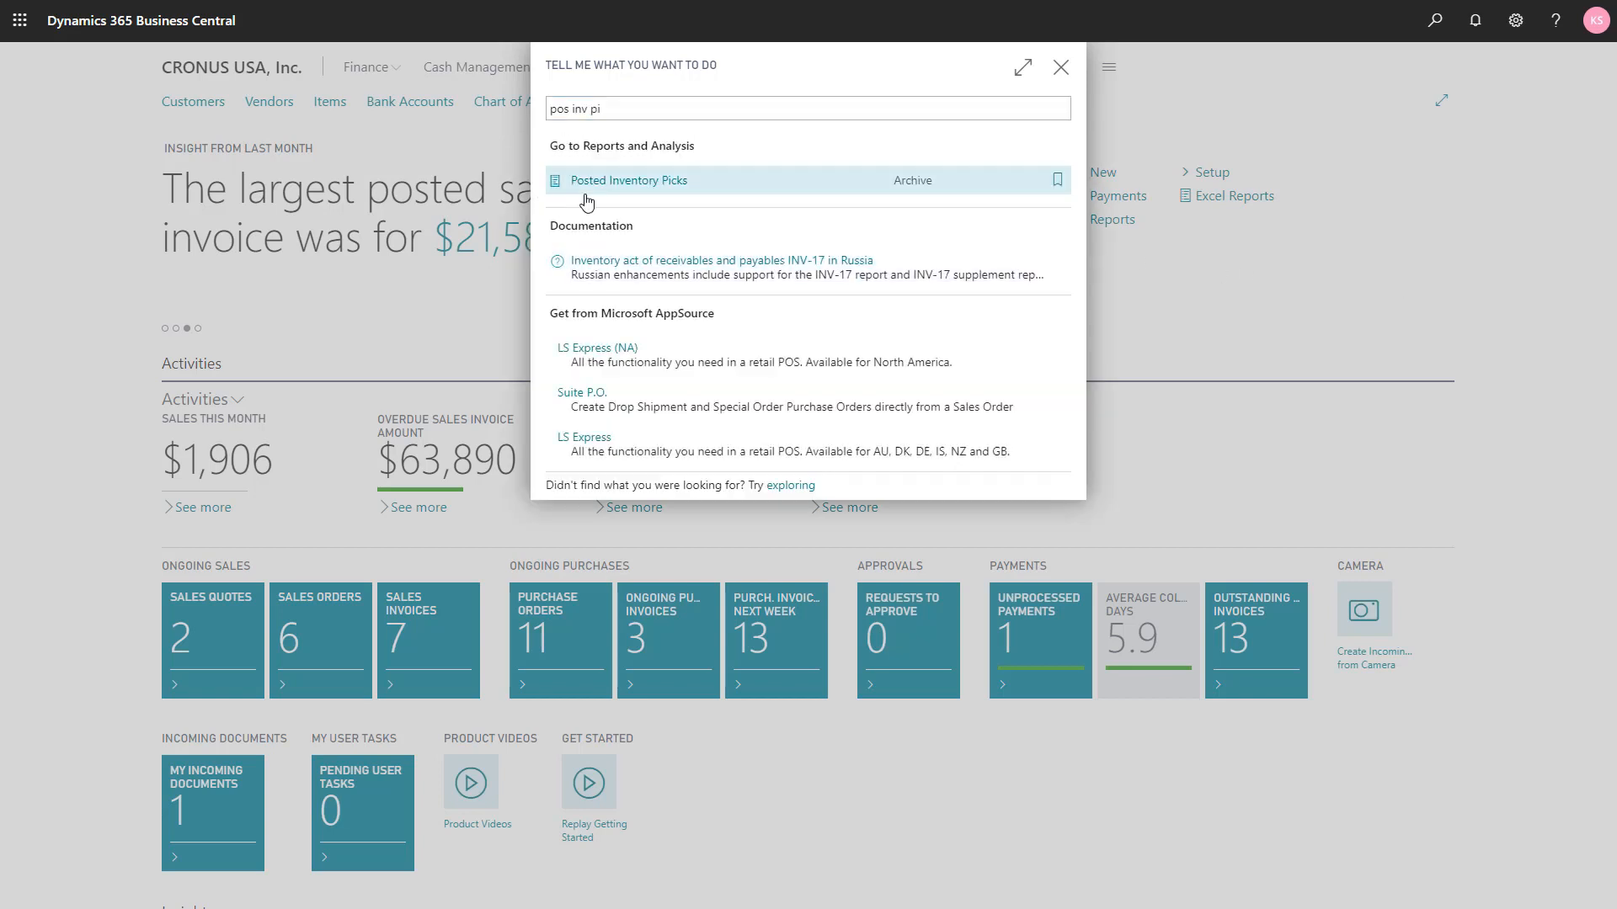
click(586, 199)
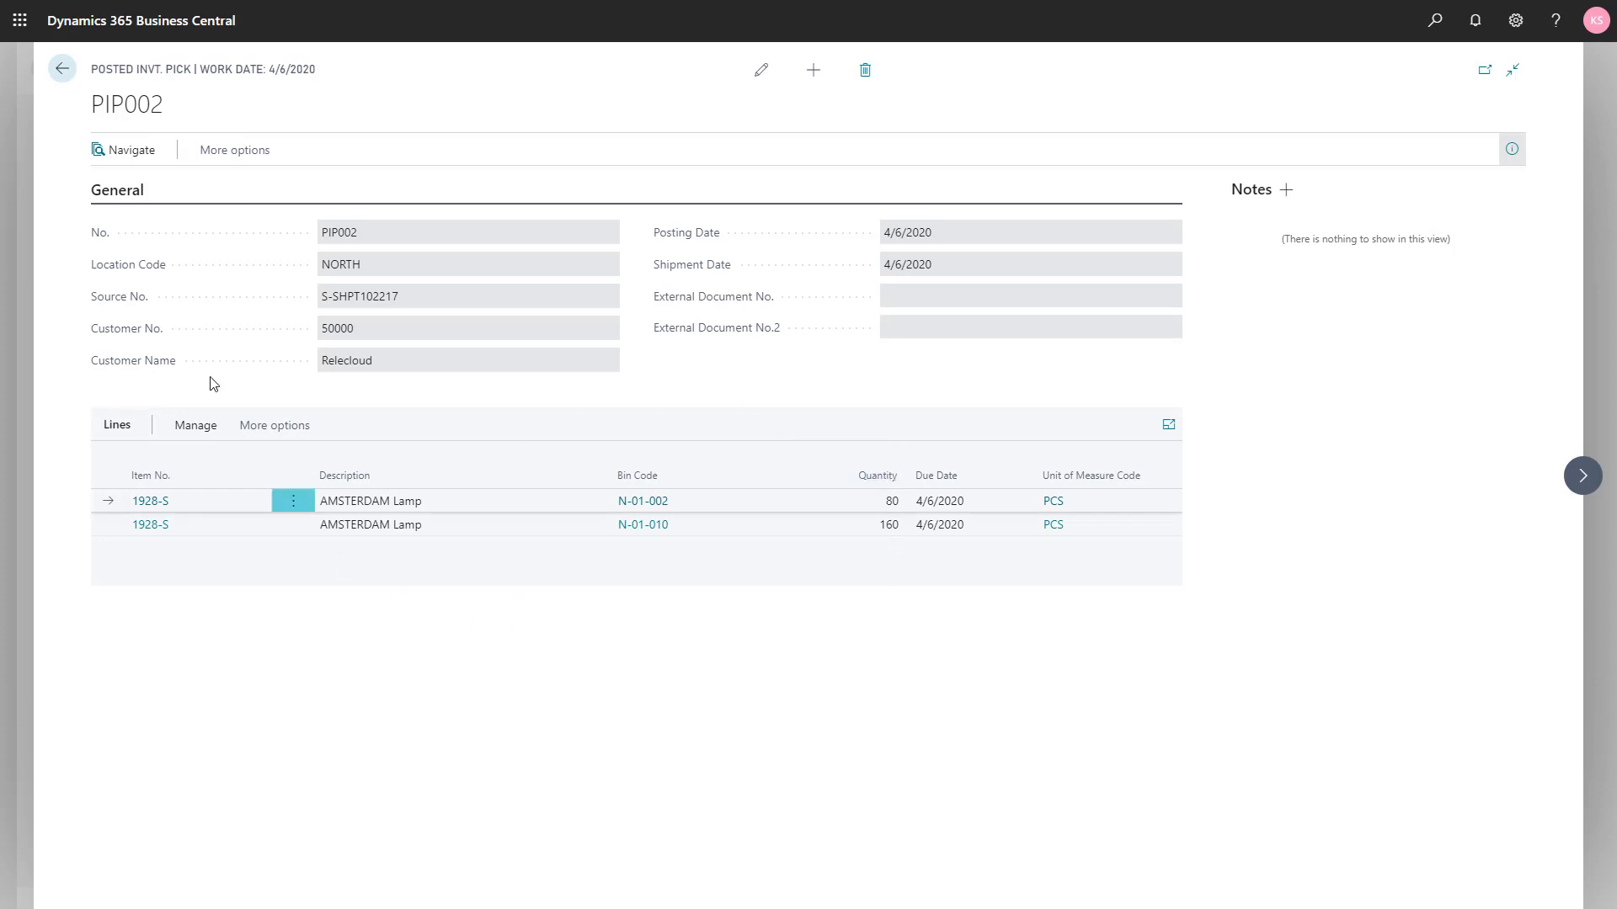
click(204, 158)
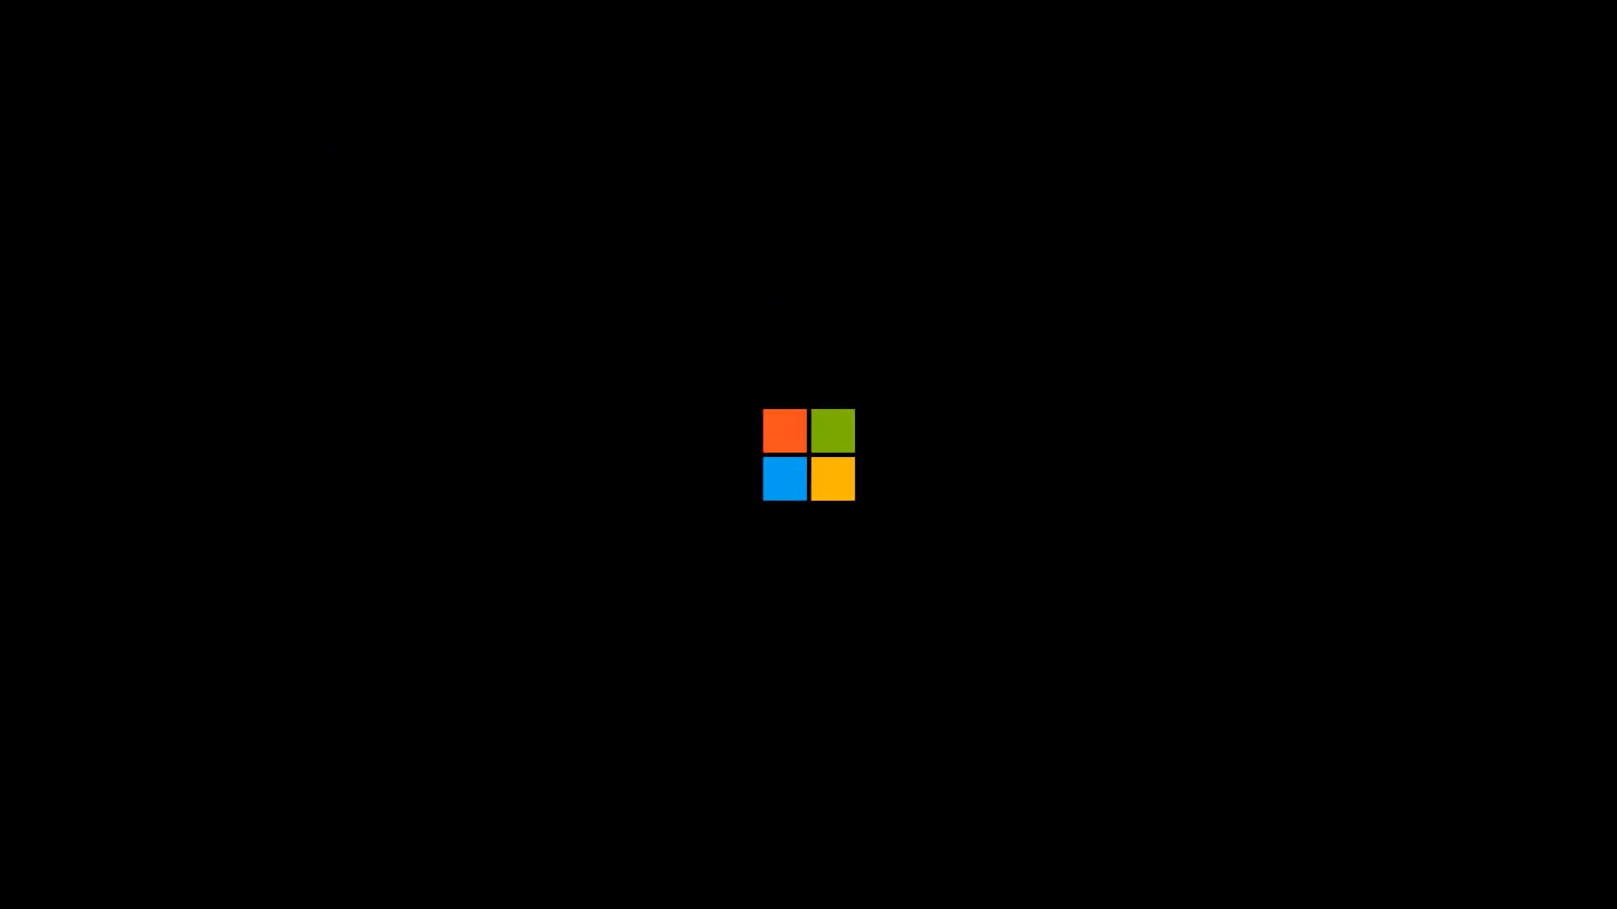